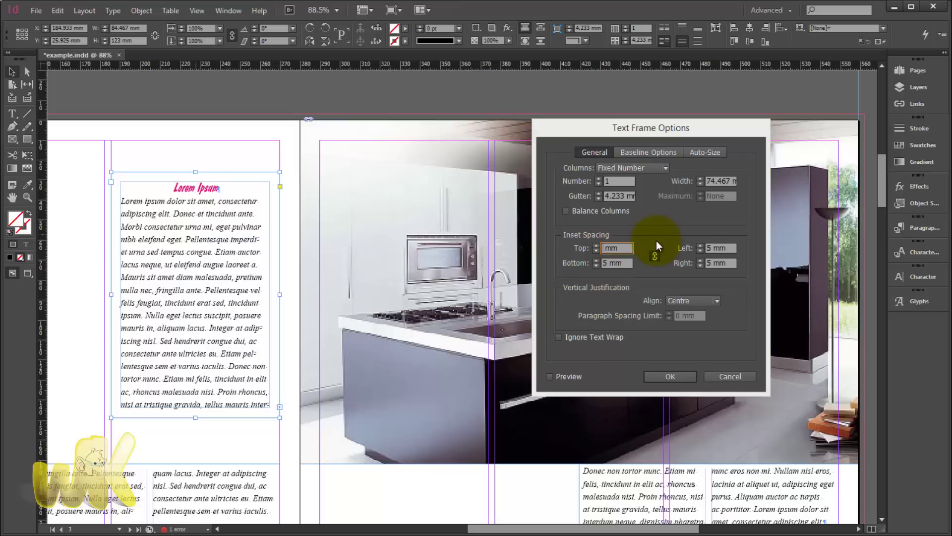
- Set the text frame's inset spacing to 0 mm on all sides and apply the options
left_click(680, 278)
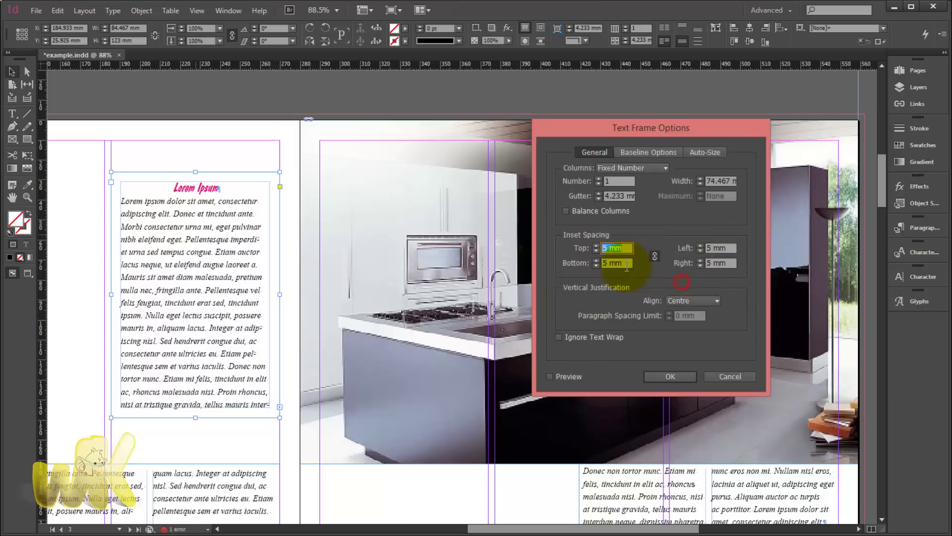
type("0")
key("Tab")
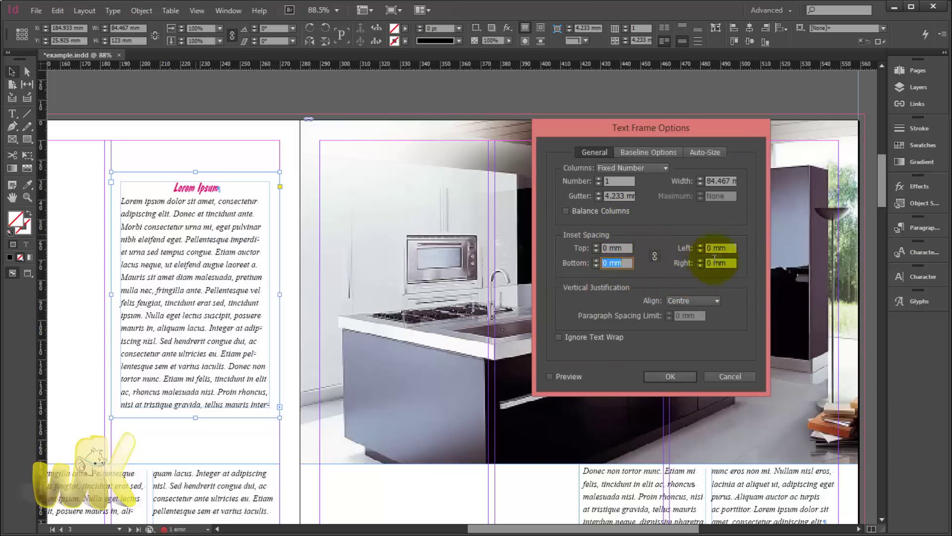
left_click(670, 375)
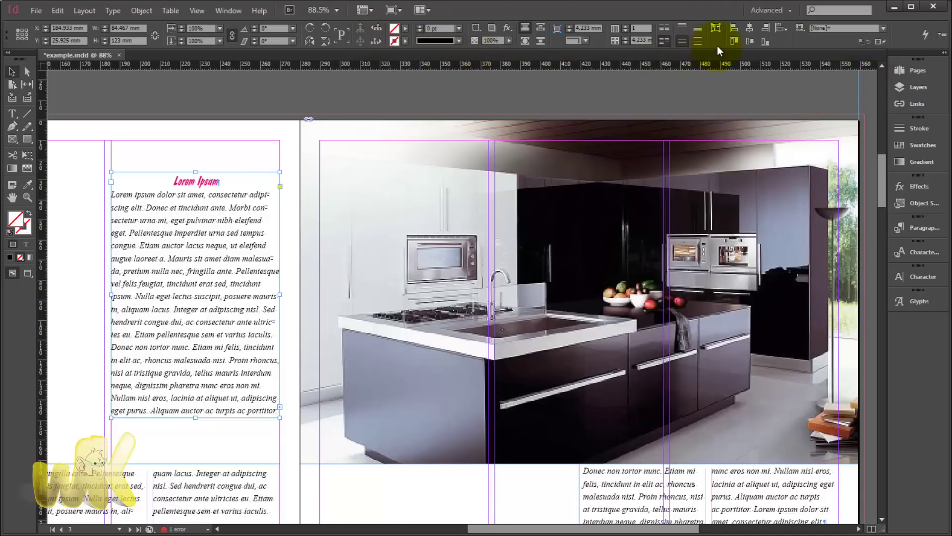
- Place the text cursor in the body text of the Lorem Ipsum frame and display the Paragraph panel
left_click(193, 241)
left_click(13, 114)
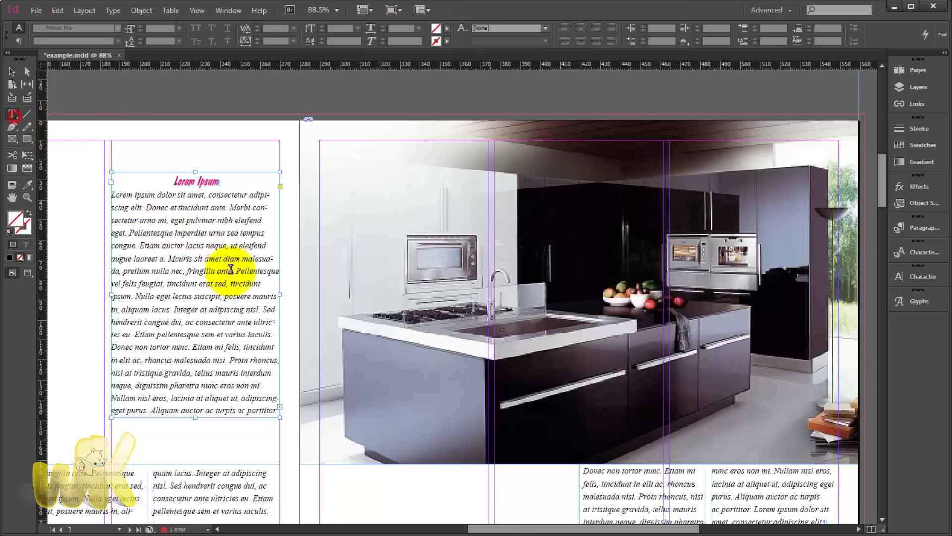
left_click(209, 253)
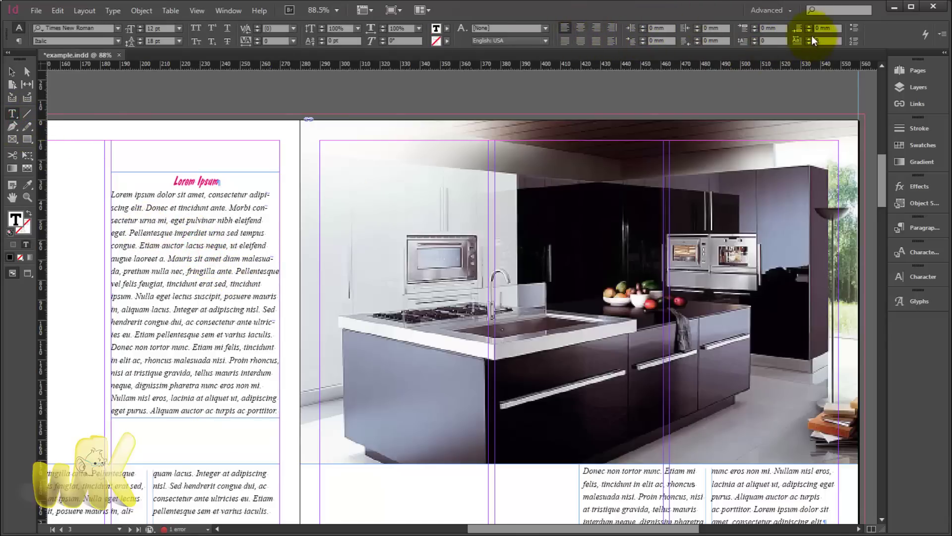
left_click(231, 13)
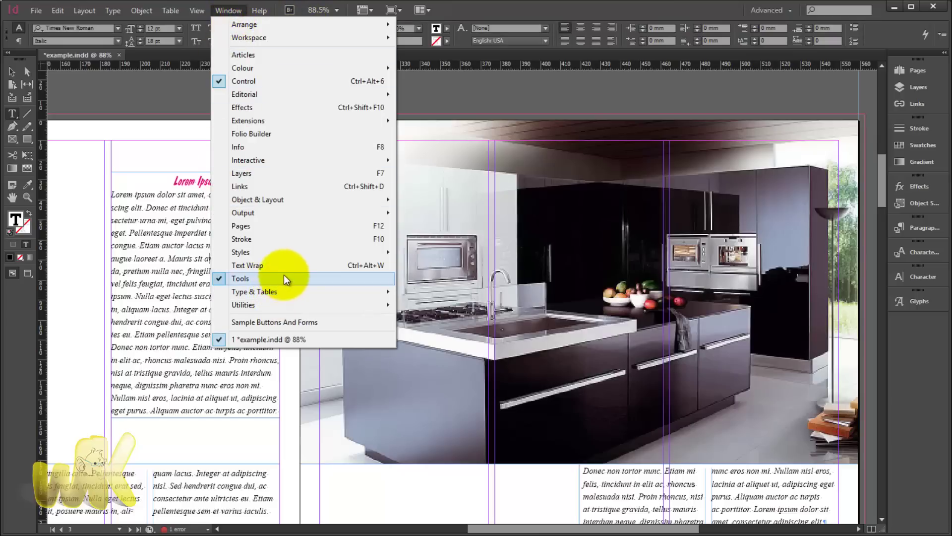
mouse_move(302, 291)
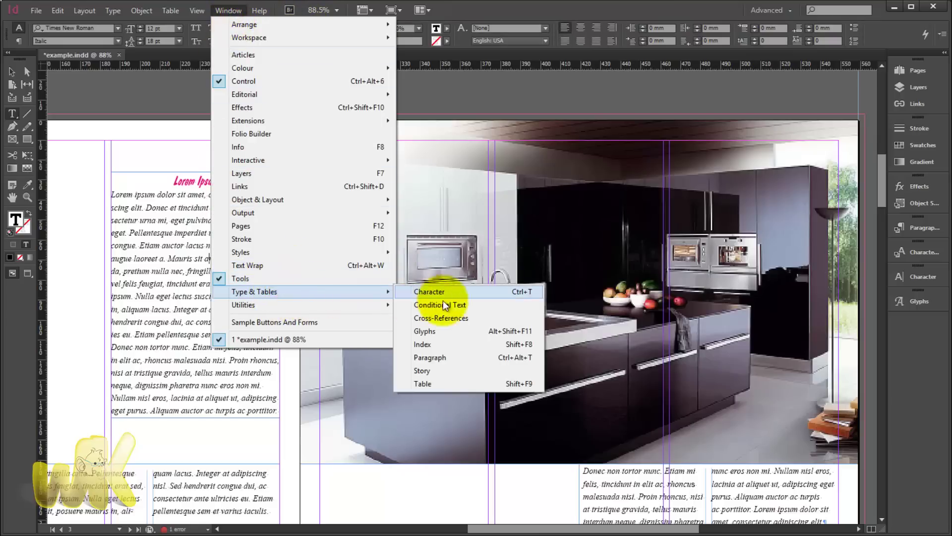
left_click(449, 358)
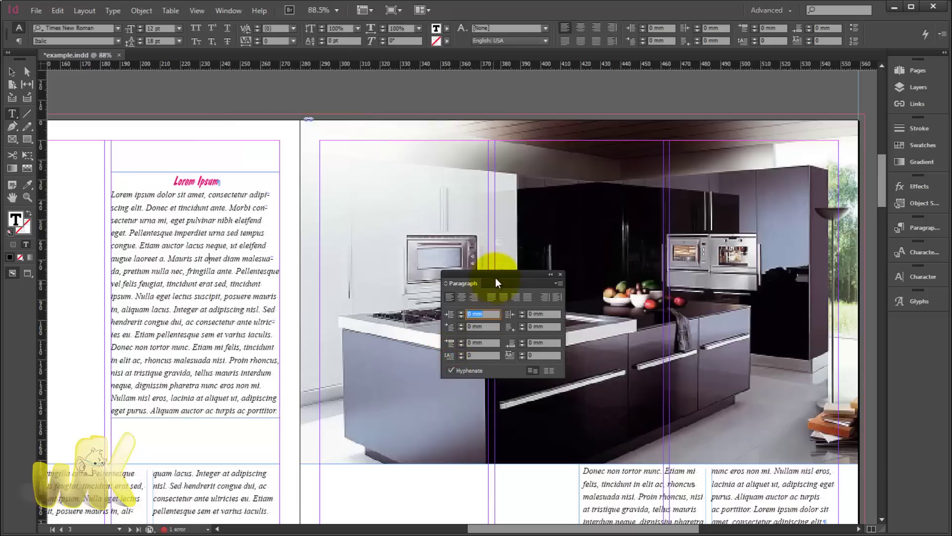
- Dock the floating Paragraph panel below Glyphs and expand it
left_click_drag(497, 274, 704, 246)
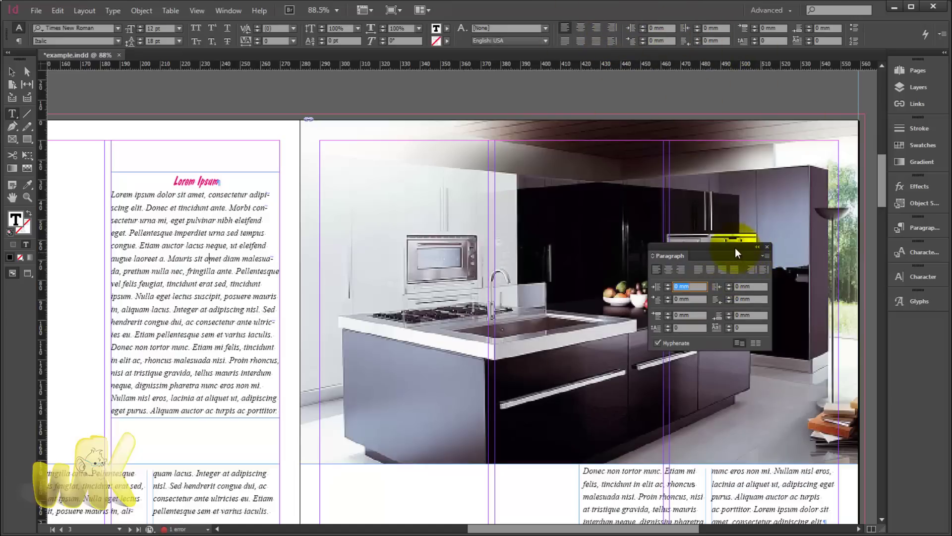
left_click_drag(735, 248, 907, 320)
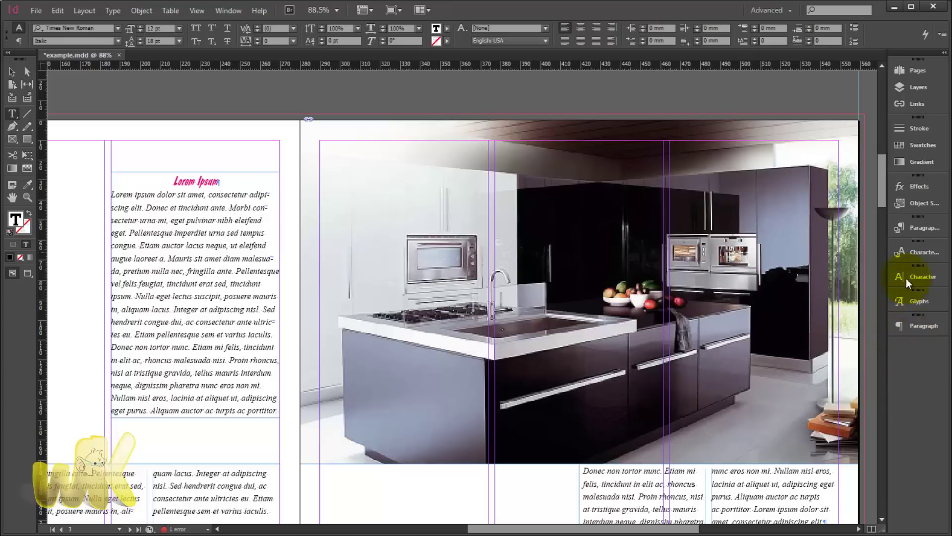
left_click(907, 328)
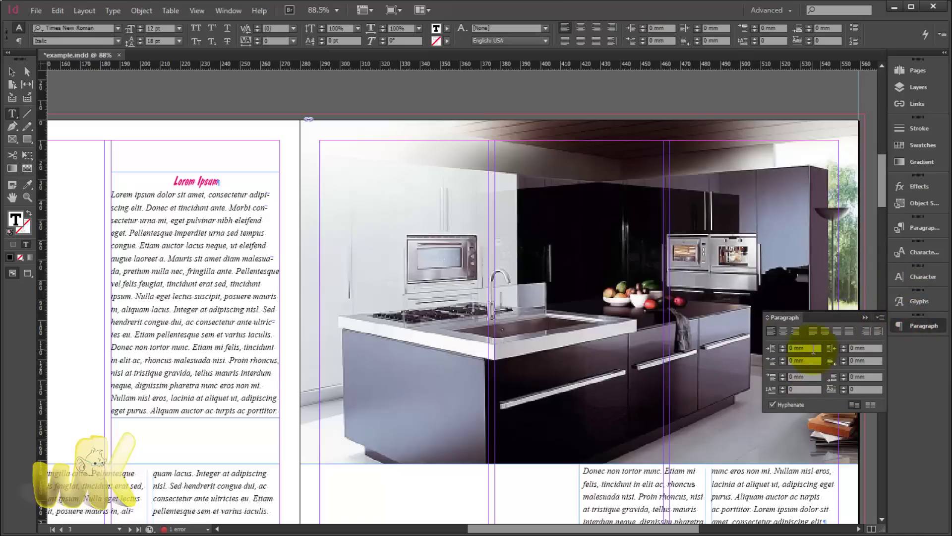
- Check the inset spacing in the Lorem Ipsum frame's Text Frame Options and leave without changes
left_click(11, 74)
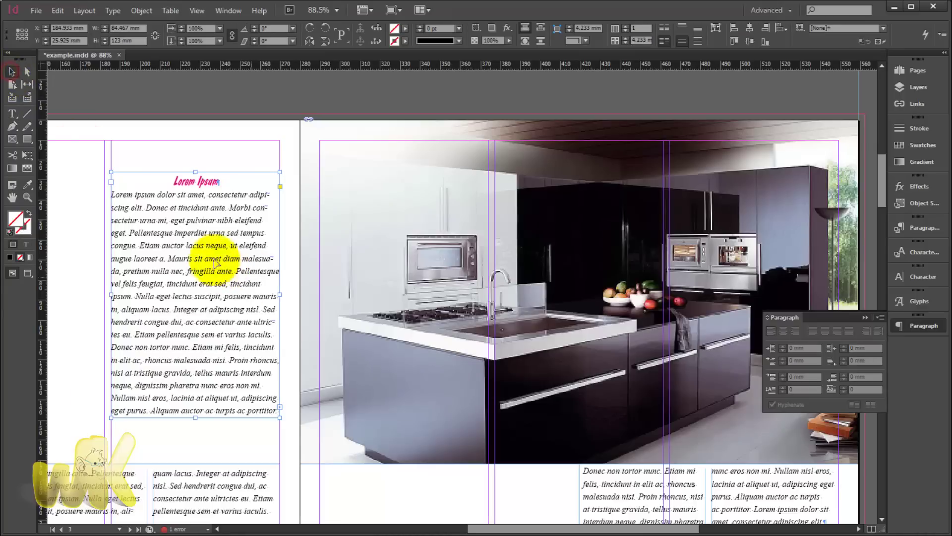
right_click(197, 248)
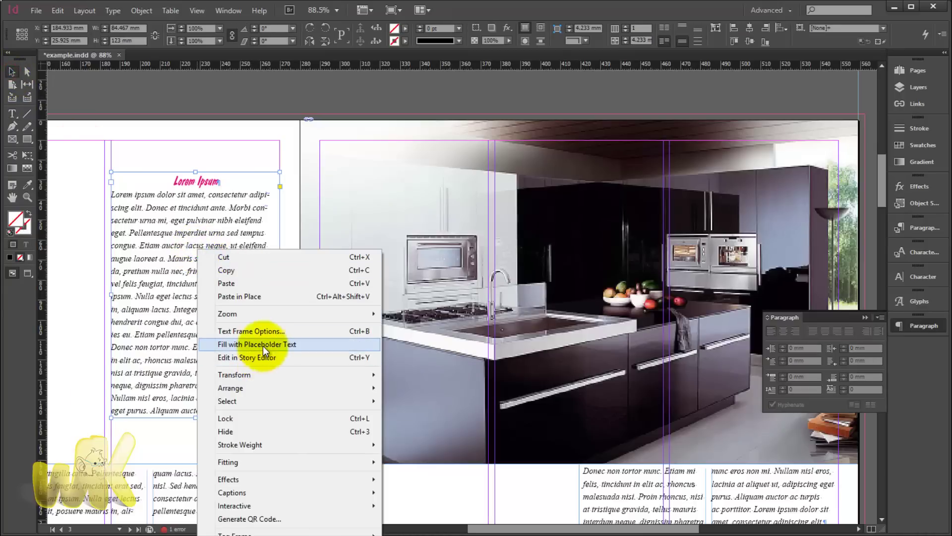
left_click(266, 331)
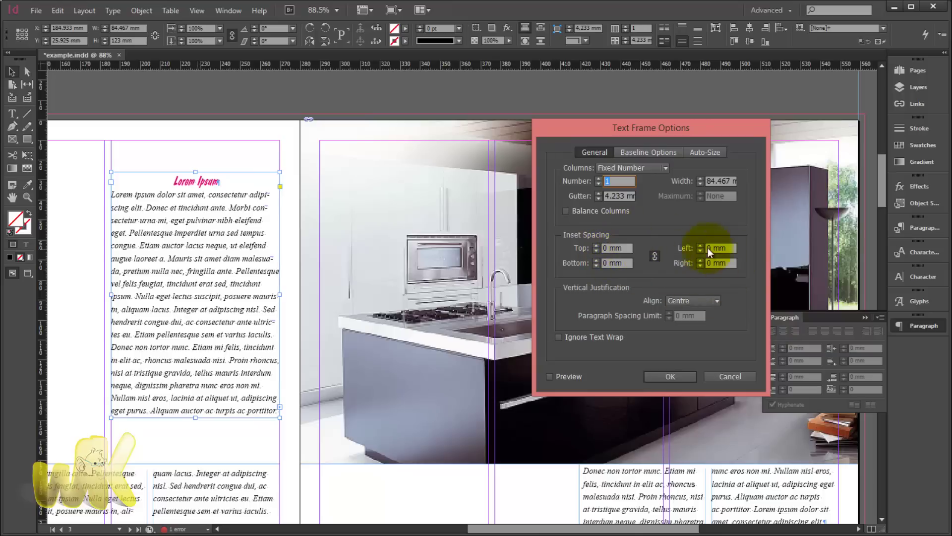
left_click(735, 377)
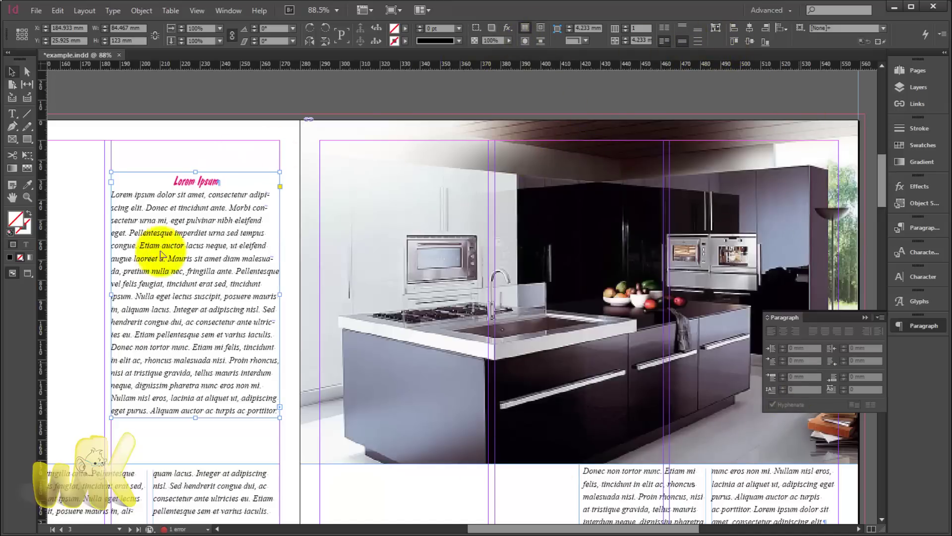
- Place the text cursor in the body paragraph and show the paragraph formatting controls
left_click(13, 113)
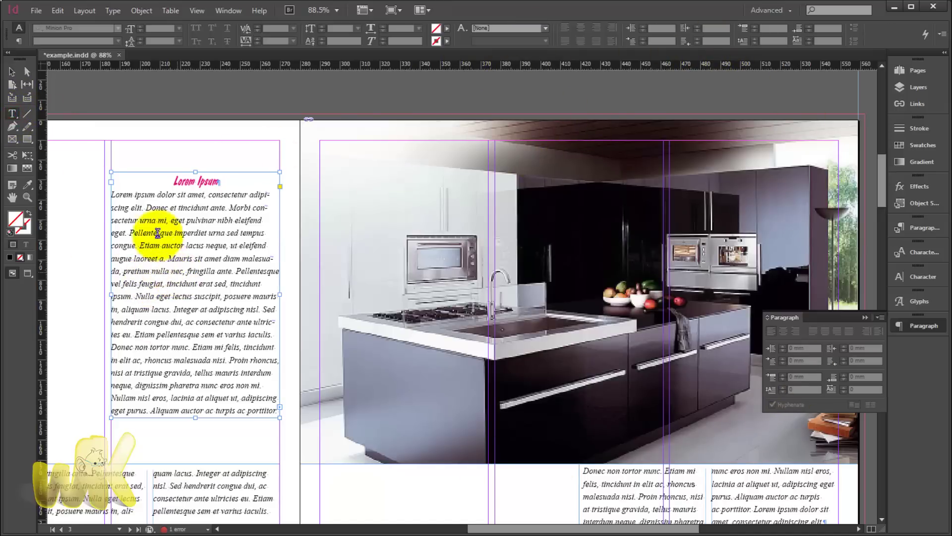
left_click(164, 270)
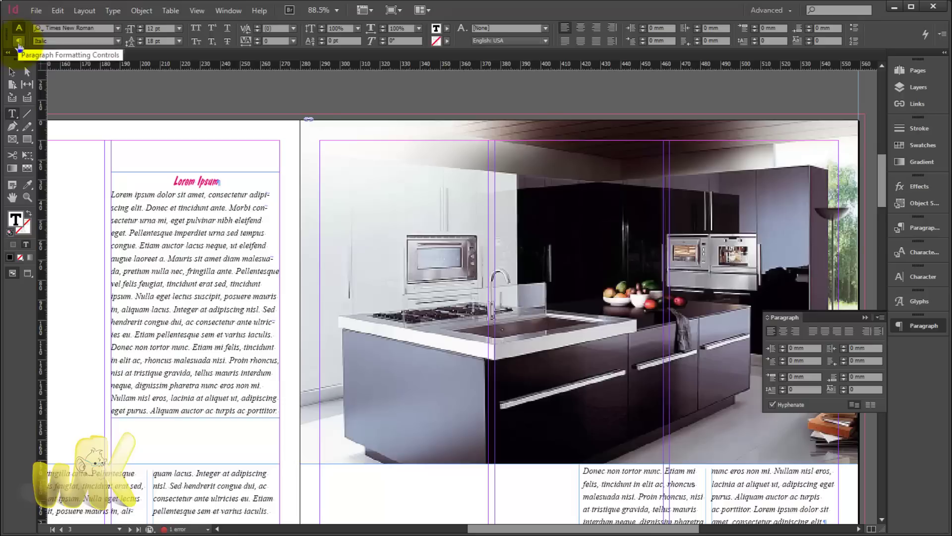
left_click(19, 44)
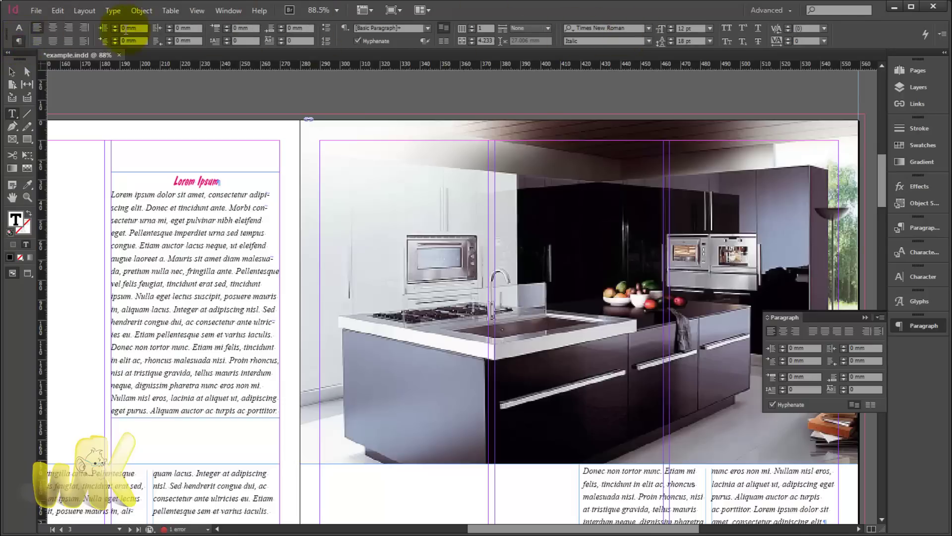
left_click(165, 270)
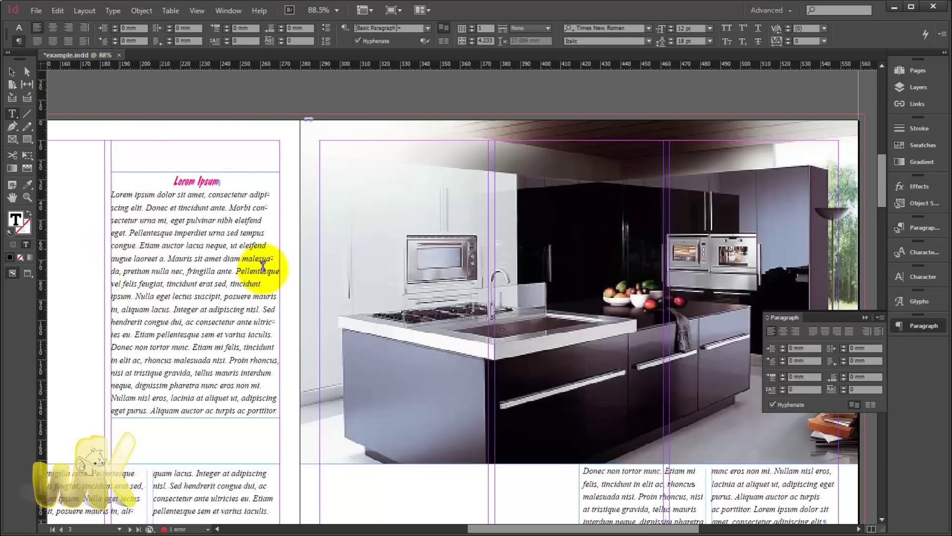
- Compare the control options for the selected frame with the character and paragraph controls for its text
left_click(13, 72)
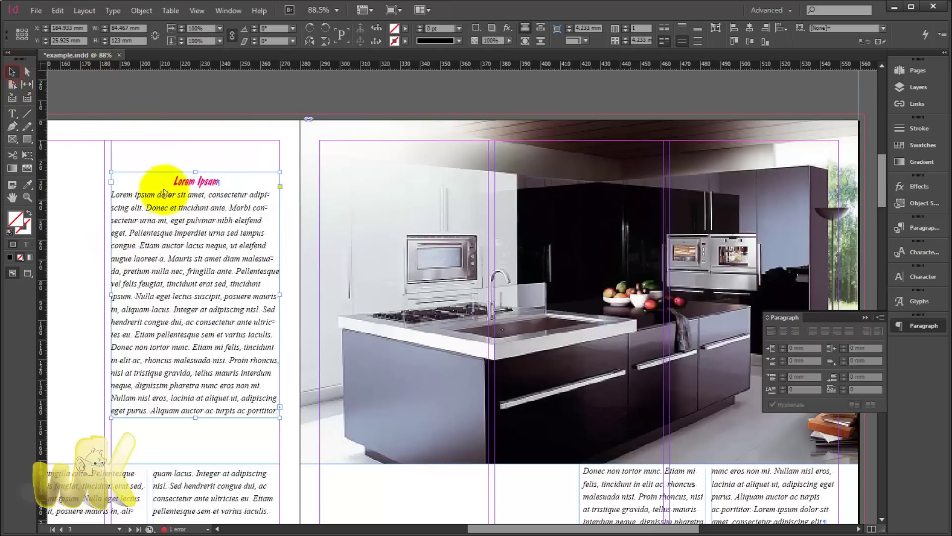
left_click(166, 218)
left_click(12, 113)
left_click(117, 237)
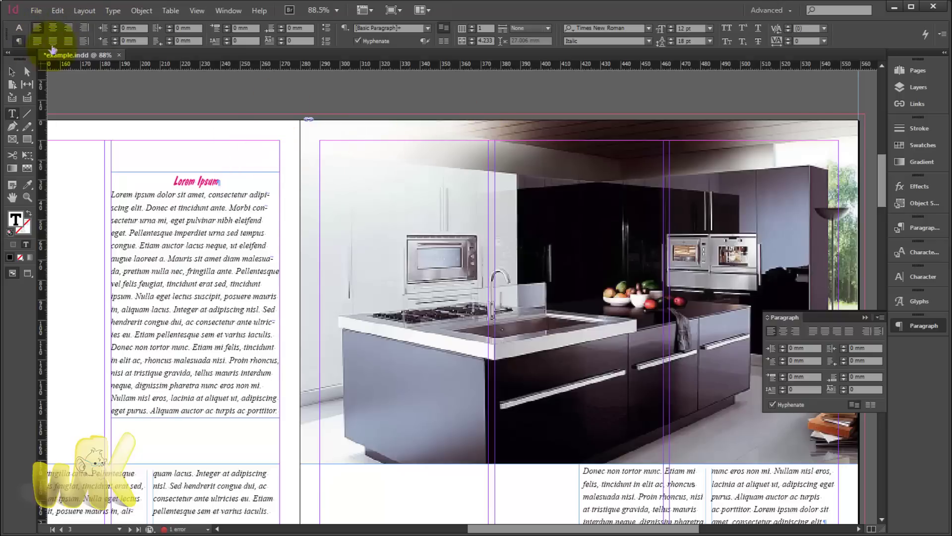
left_click(18, 29)
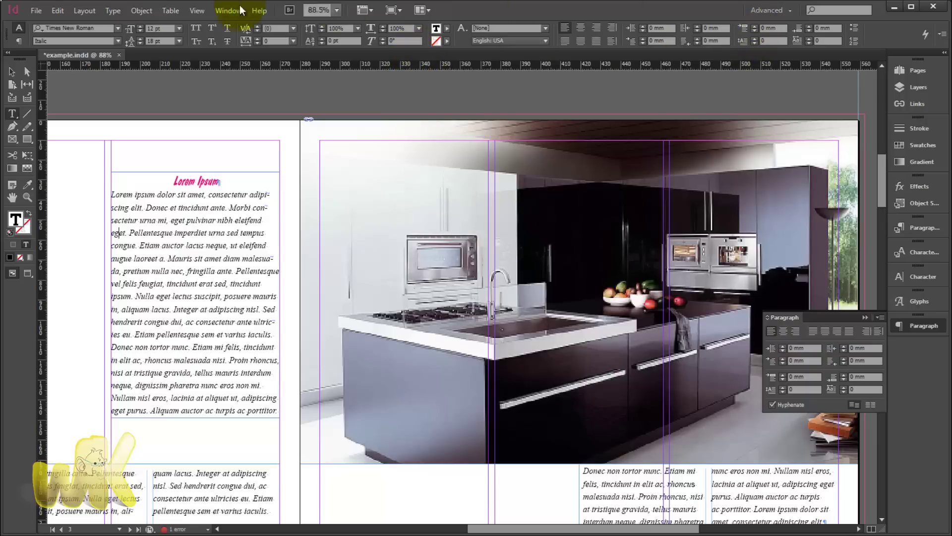
left_click(18, 42)
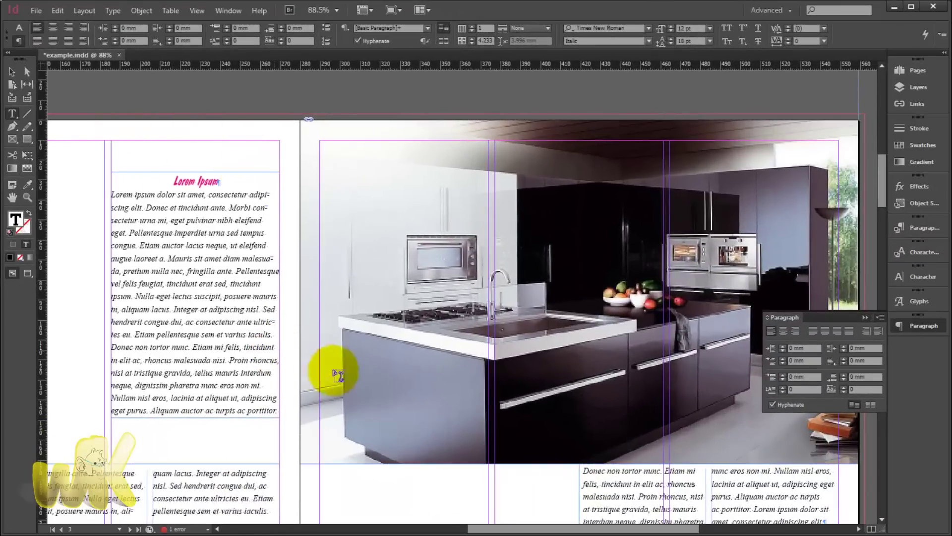
- Centre-align the body paragraph under the Lorem Ipsum heading
scroll(366, 381, "up", 2)
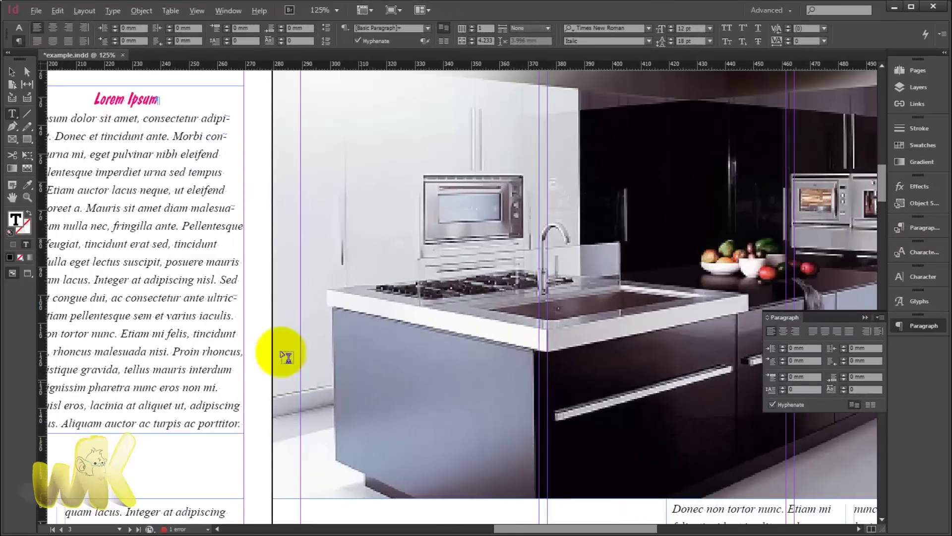
scroll(372, 350, "left", 2)
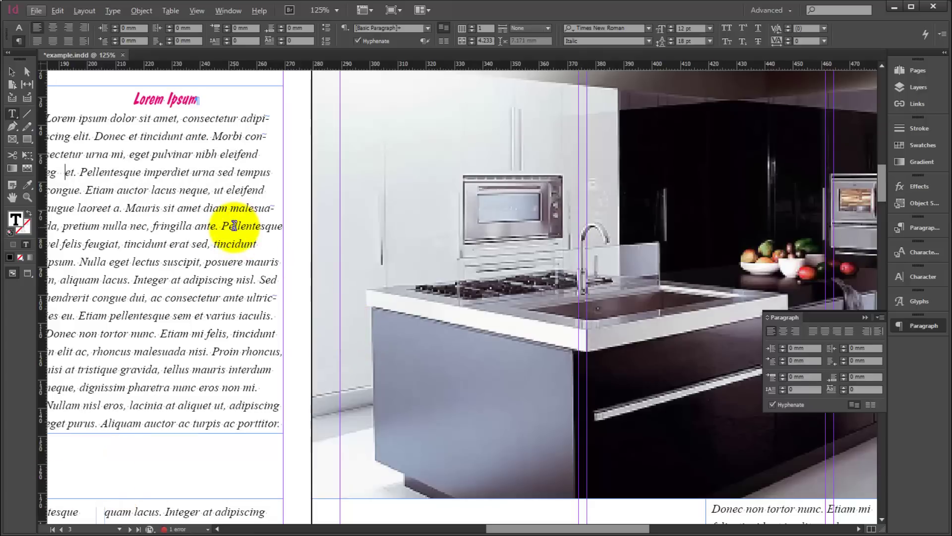
scroll(234, 226, "left", 9)
scroll(234, 225, "up", 2)
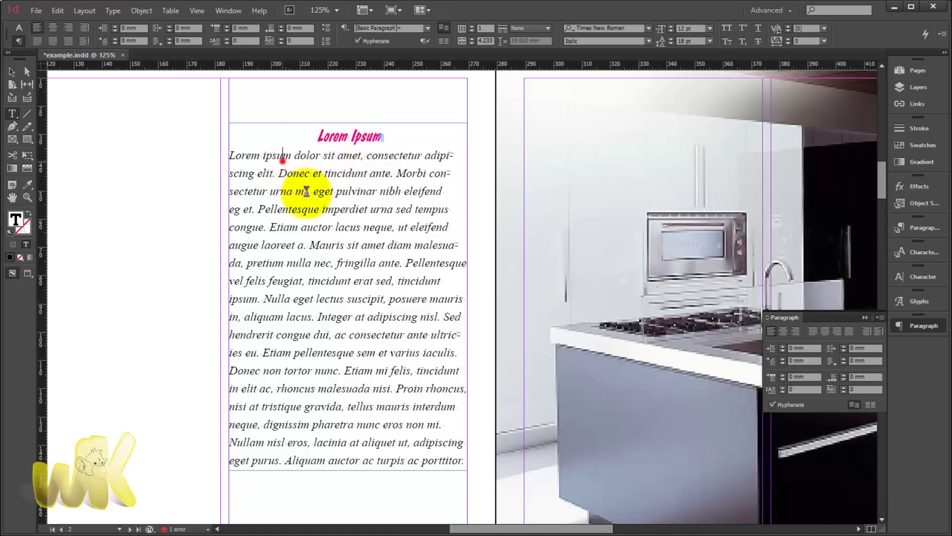
left_click_drag(284, 155, 367, 352)
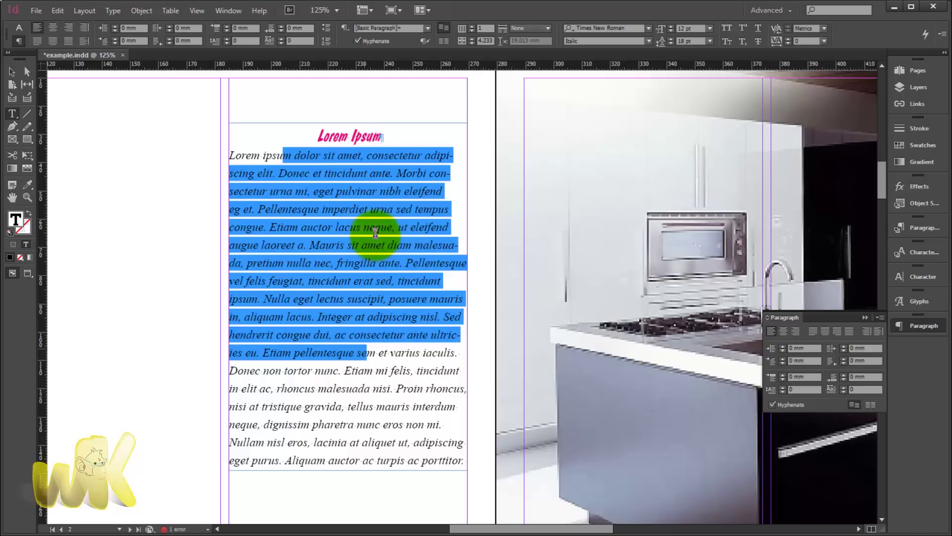
left_click(367, 245)
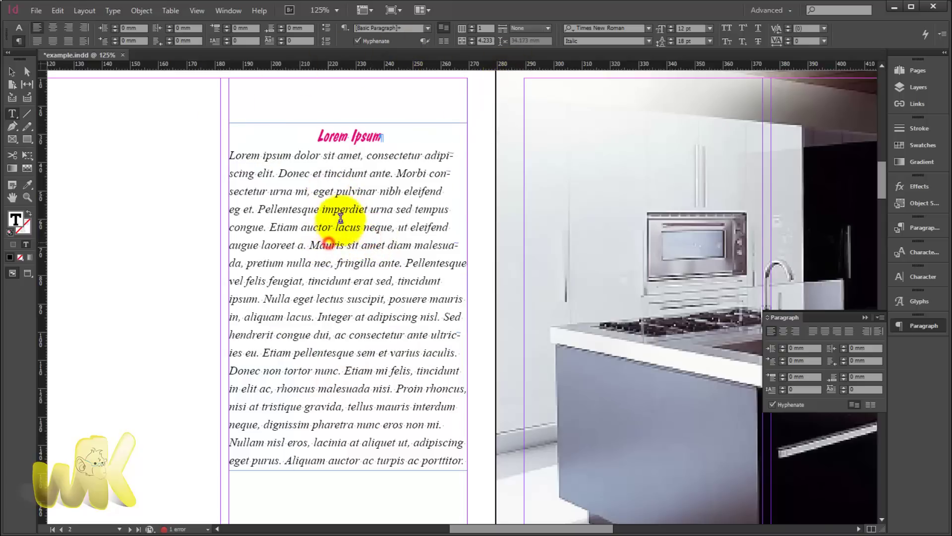
left_click(356, 183)
left_click(351, 336)
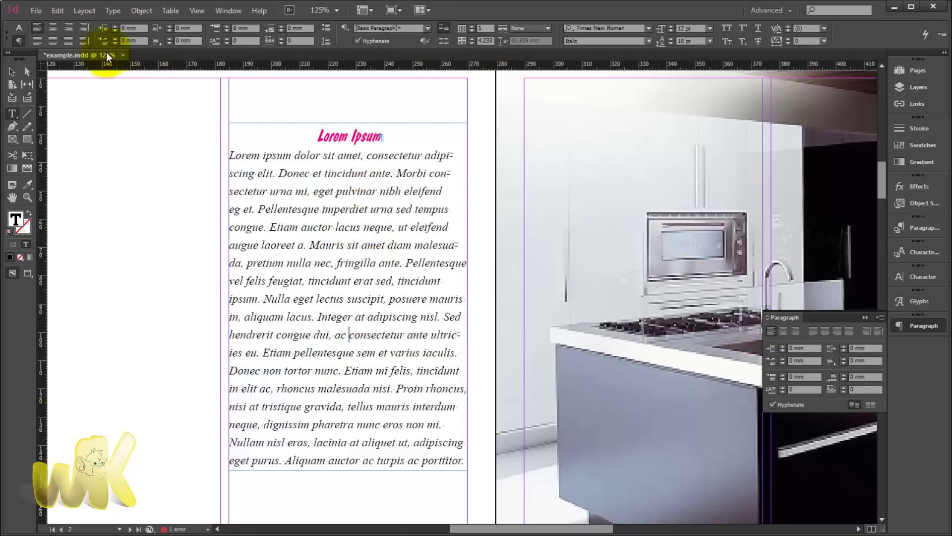
left_click(51, 28)
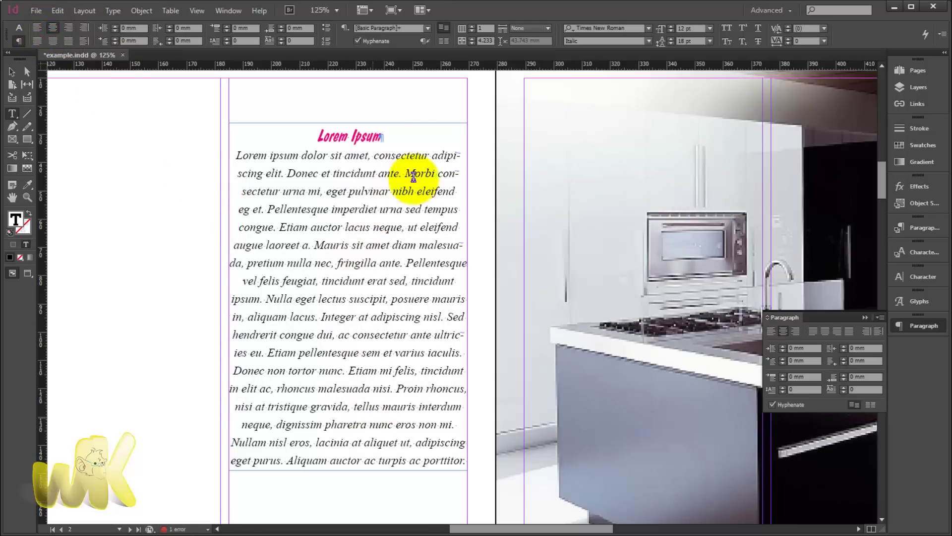
left_click(338, 187)
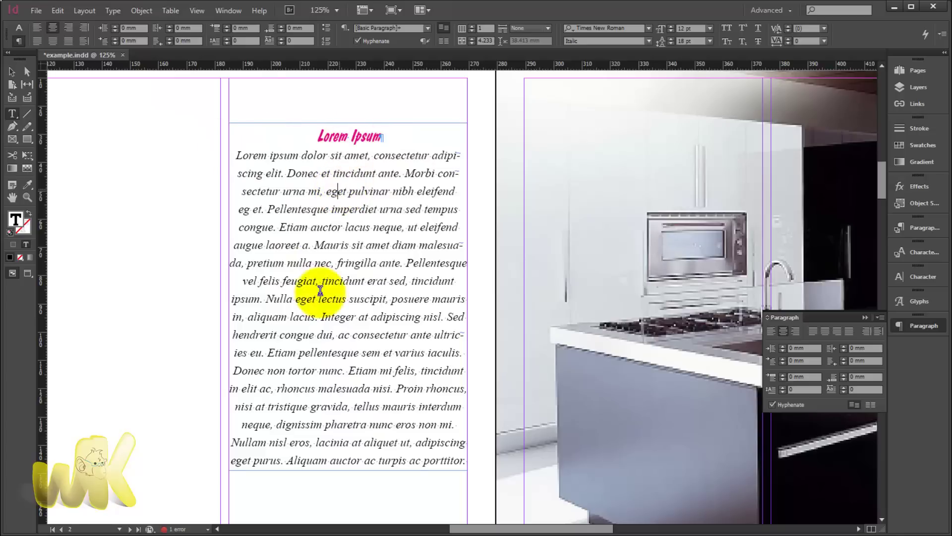
- Review the character and paragraph formatting controls for the centred paragraph and reapply its centre alignment
left_click(19, 29)
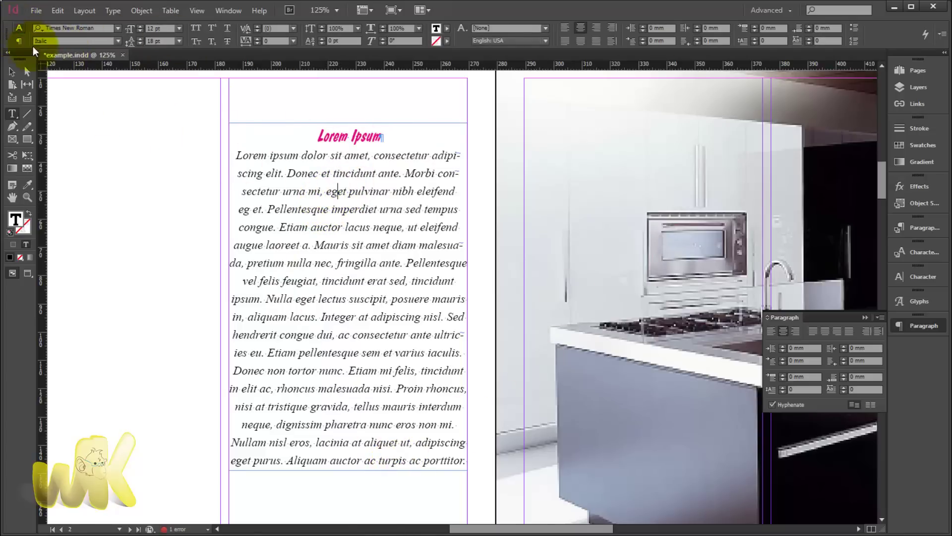
left_click(19, 41)
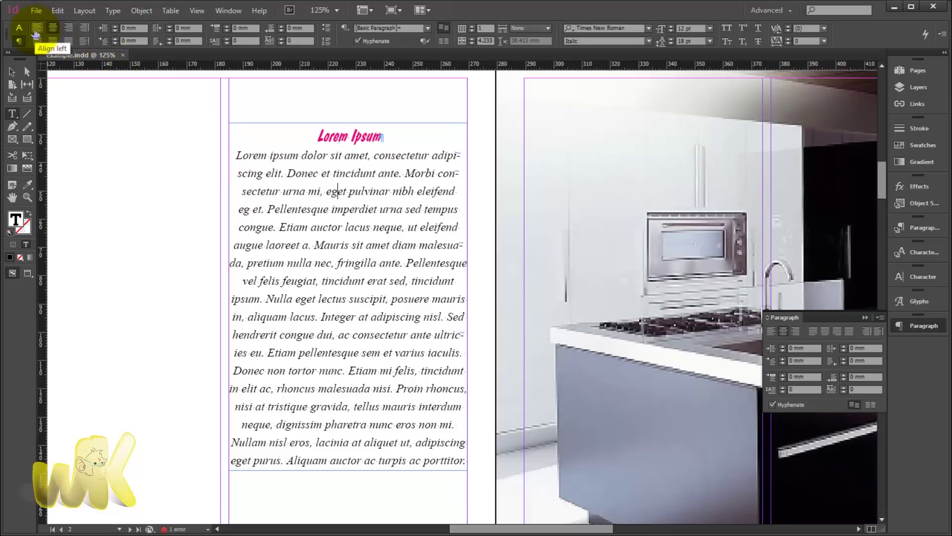
left_click(52, 27)
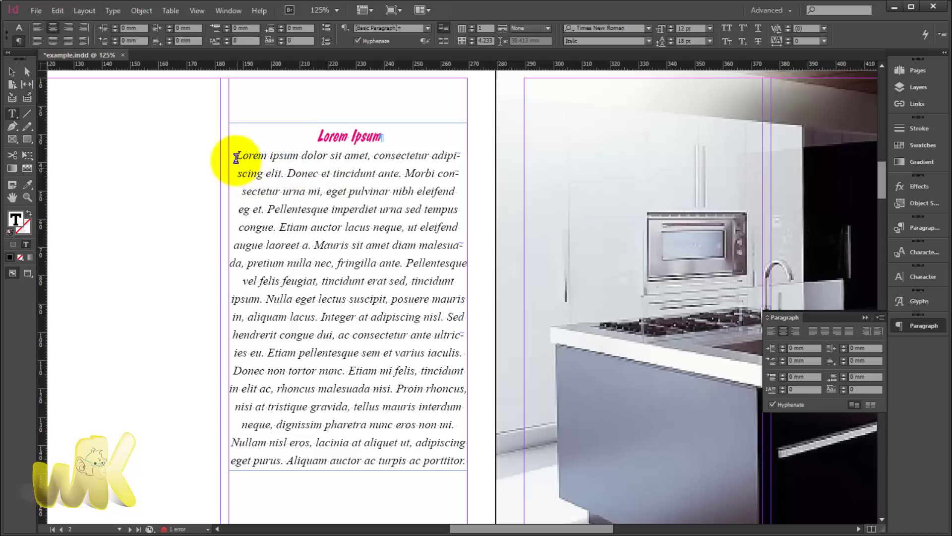
left_click_drag(235, 155, 278, 217)
left_click(287, 226)
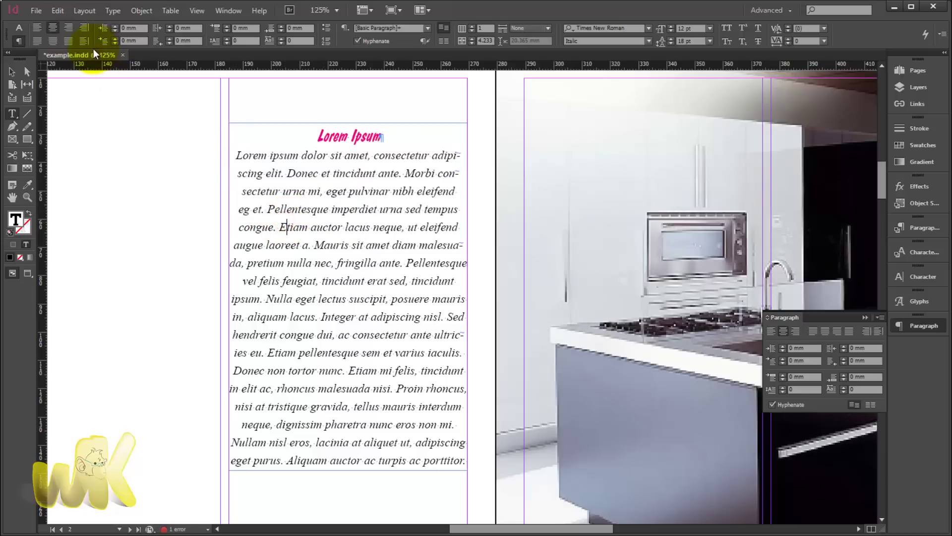
- Try justify-all, right, left and centre alignment on the body paragraph, finishing with justification that aligns the last line left
left_click(69, 42)
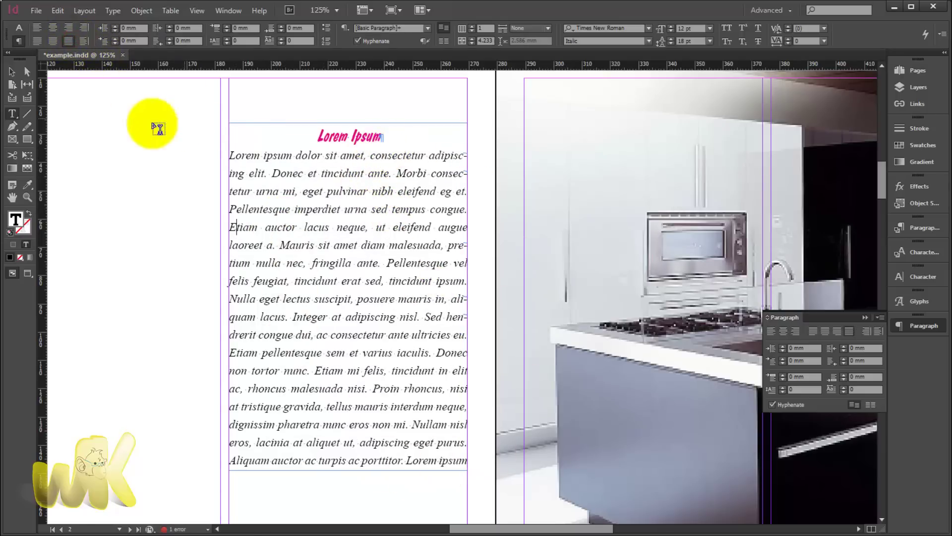
left_click(39, 41)
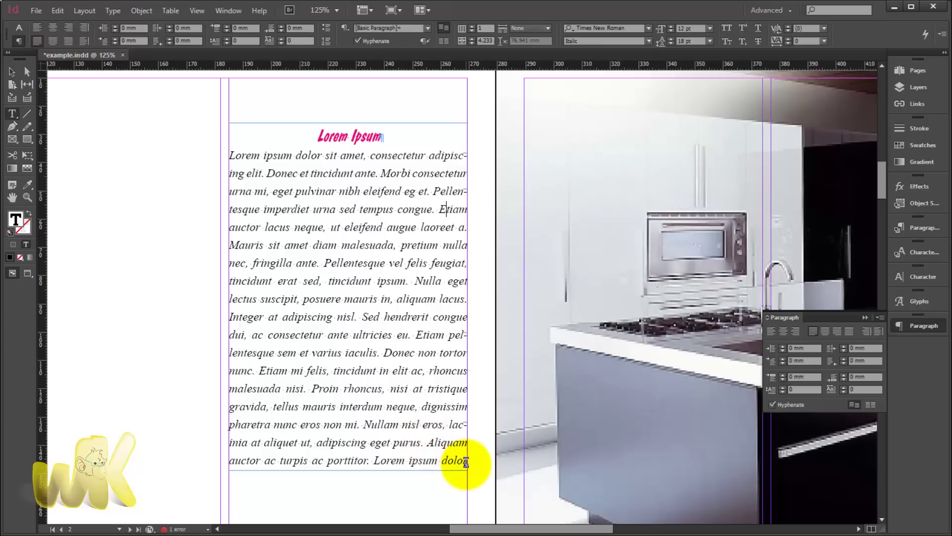
left_click(70, 29)
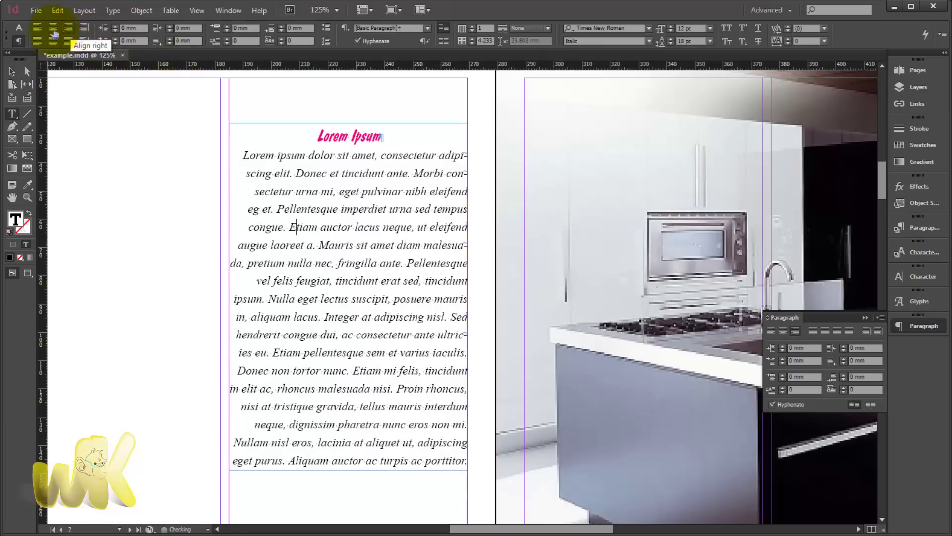
left_click(37, 28)
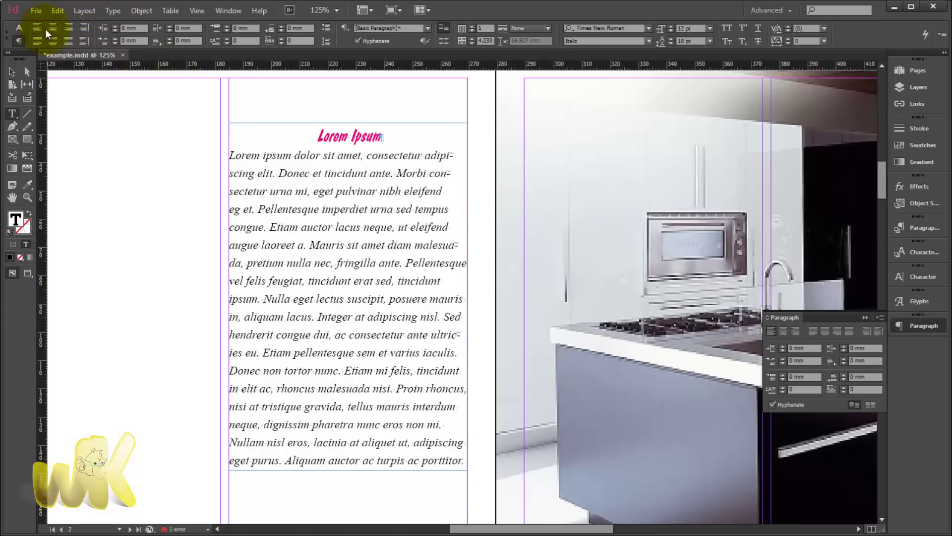
left_click(51, 28)
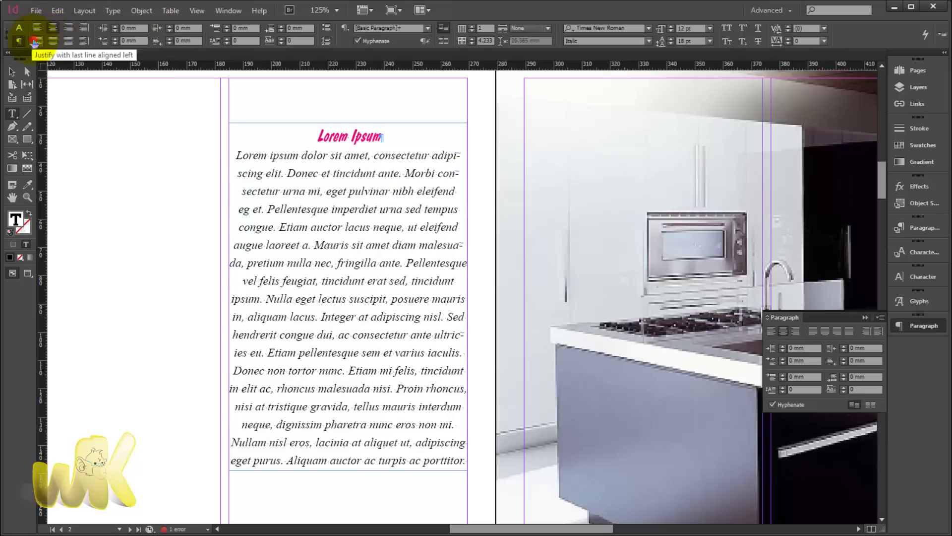
left_click(34, 41)
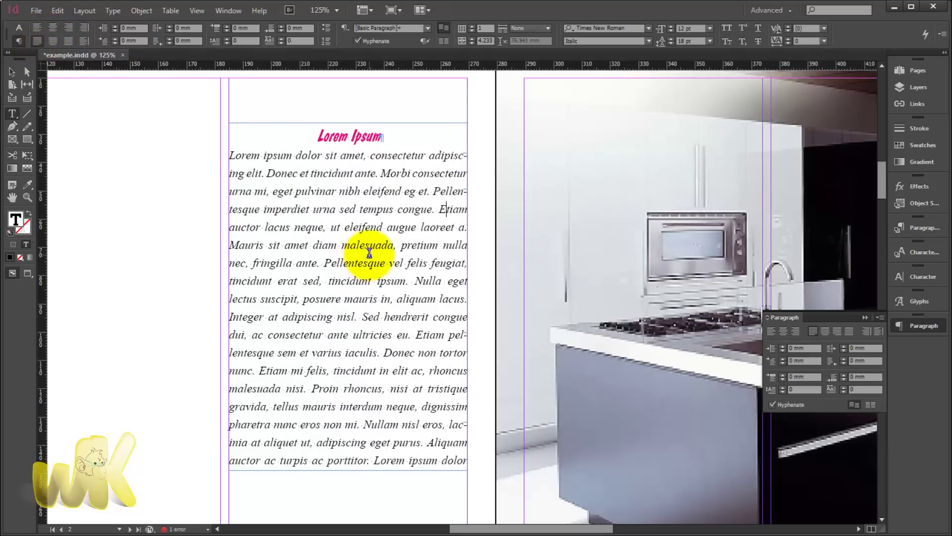
- Split the body text into a new paragraph before the closing words "Lorem ipsum dolor"
left_click(375, 460)
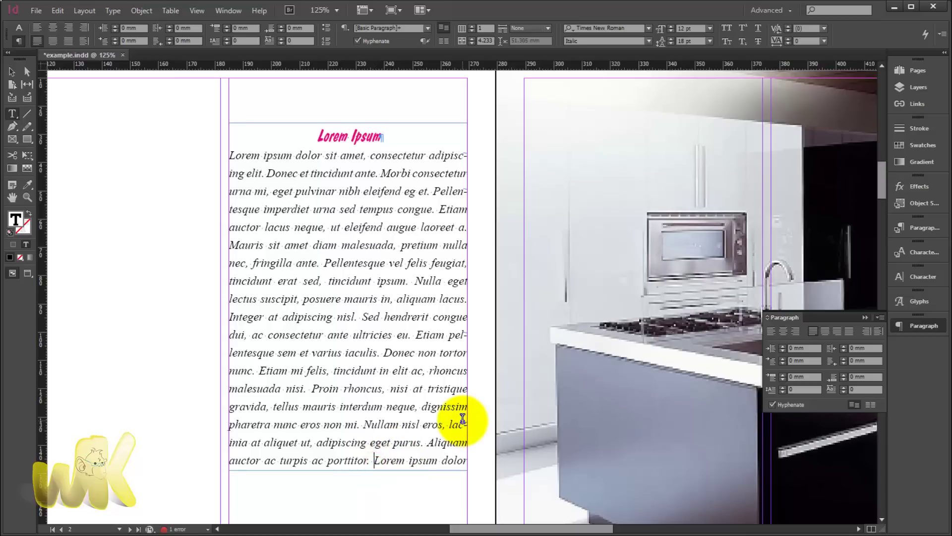
key("Return")
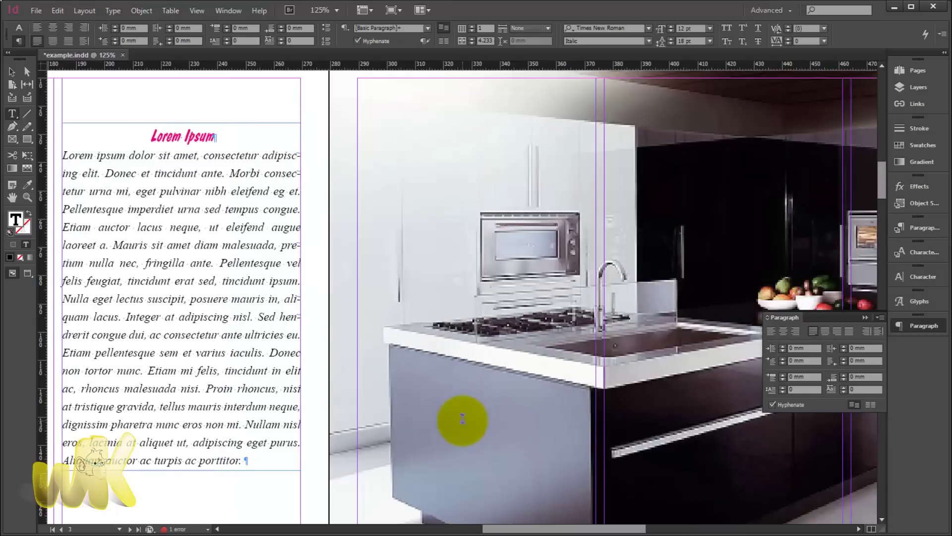
left_click_drag(562, 530, 504, 510)
- Compare last-line-centred and all-lines justification on the body paragraph, ending with the last line aligned left
left_click(258, 346)
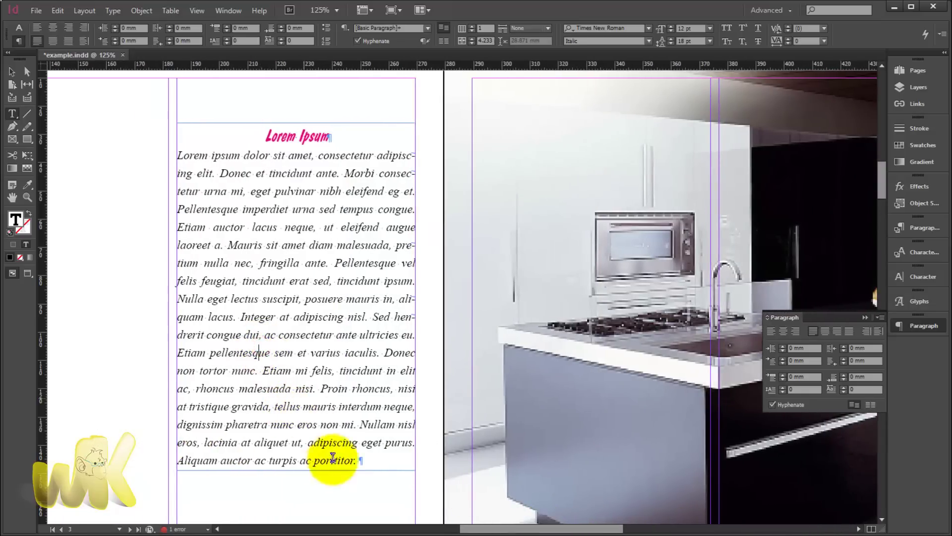
left_click(357, 458)
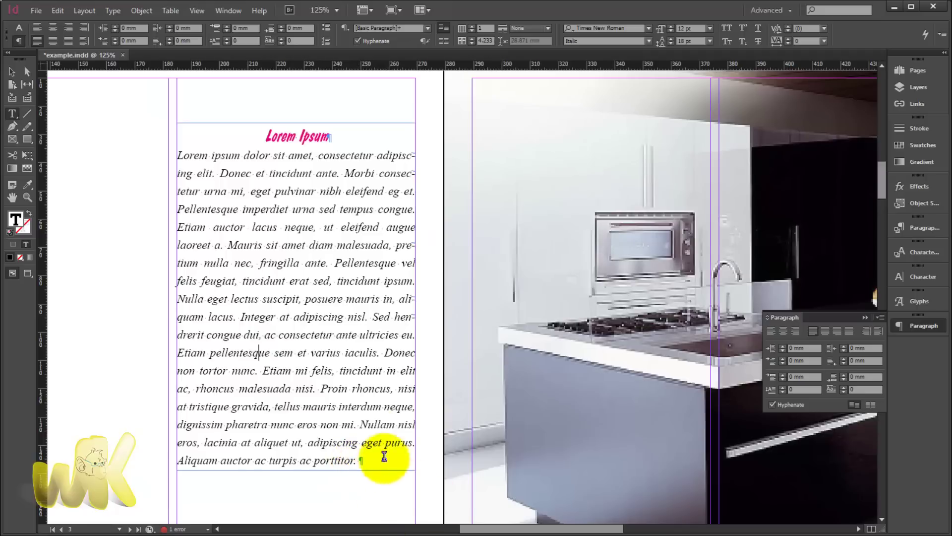
left_click(52, 41)
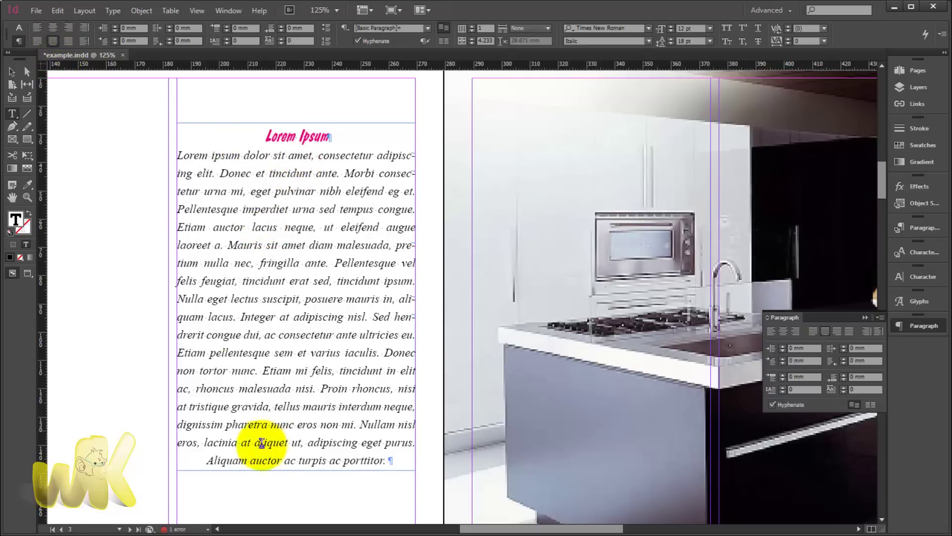
left_click(37, 41)
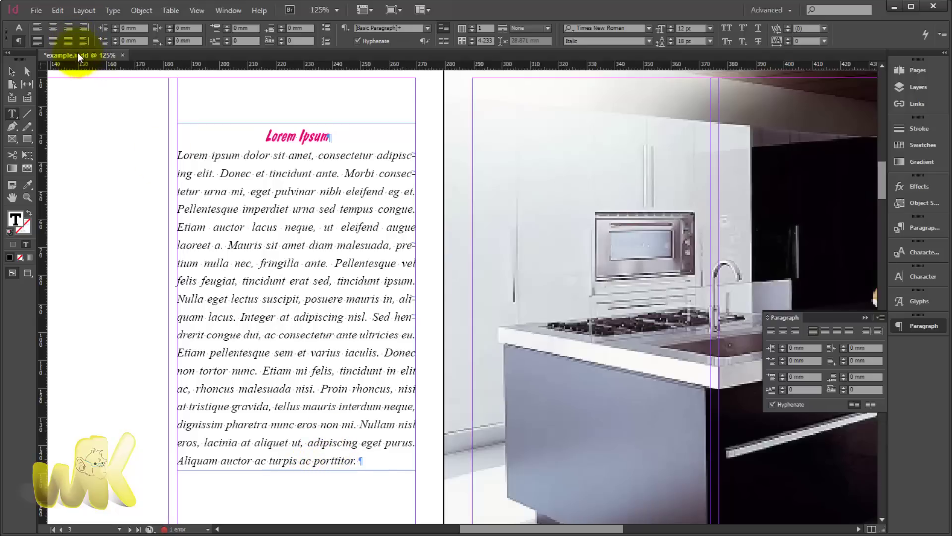
left_click(68, 41)
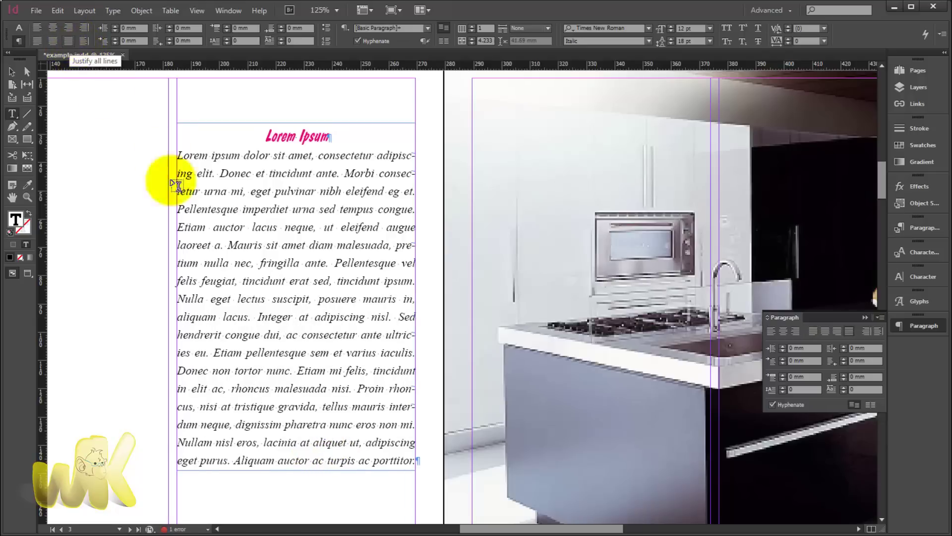
left_click(34, 41)
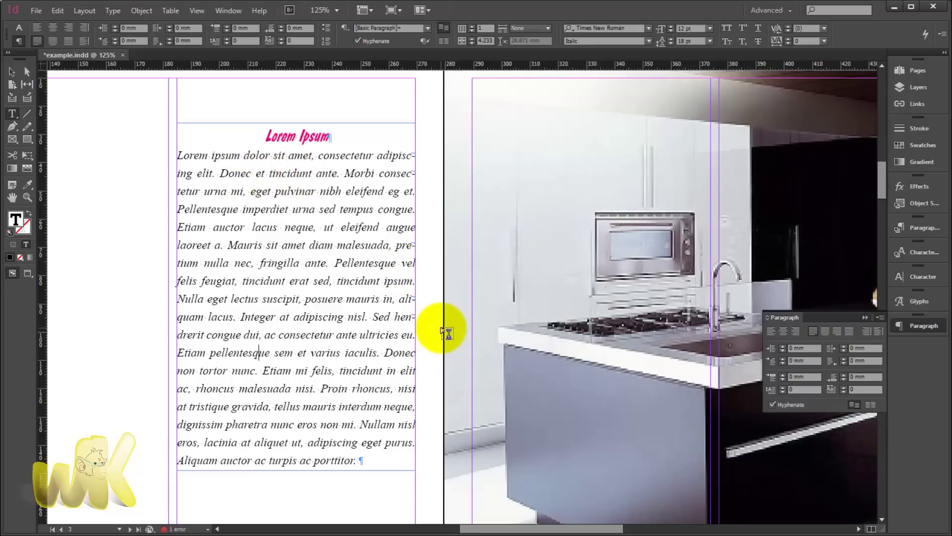
left_click(11, 74)
right_click(315, 232)
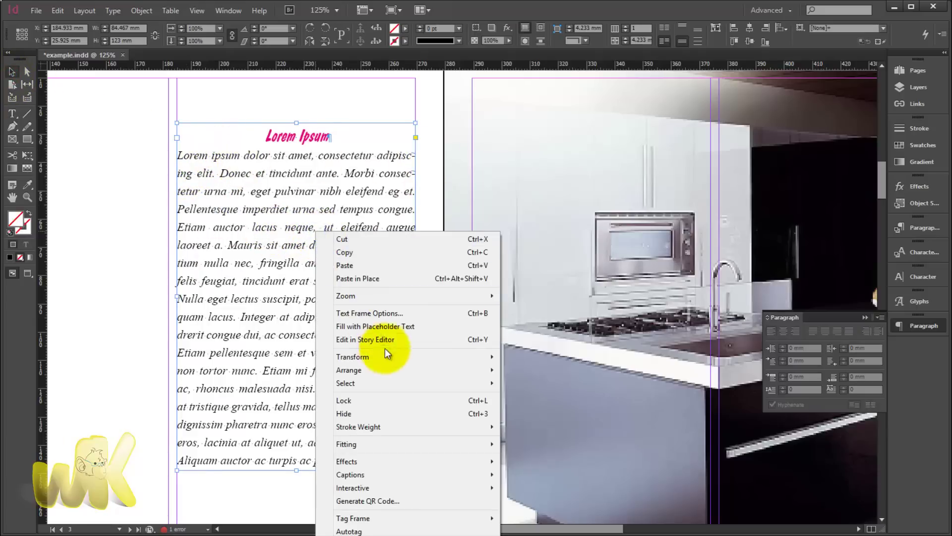
left_click(261, 182)
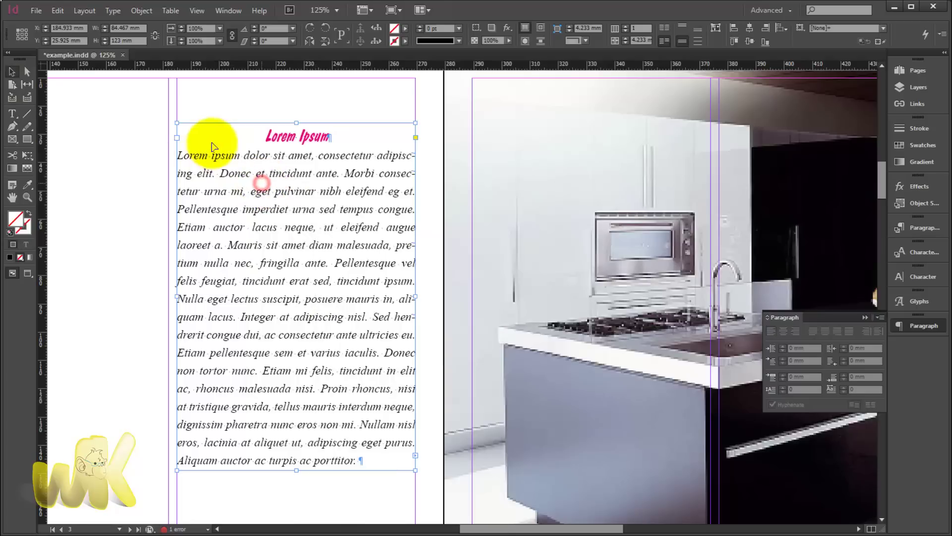
left_click(13, 113)
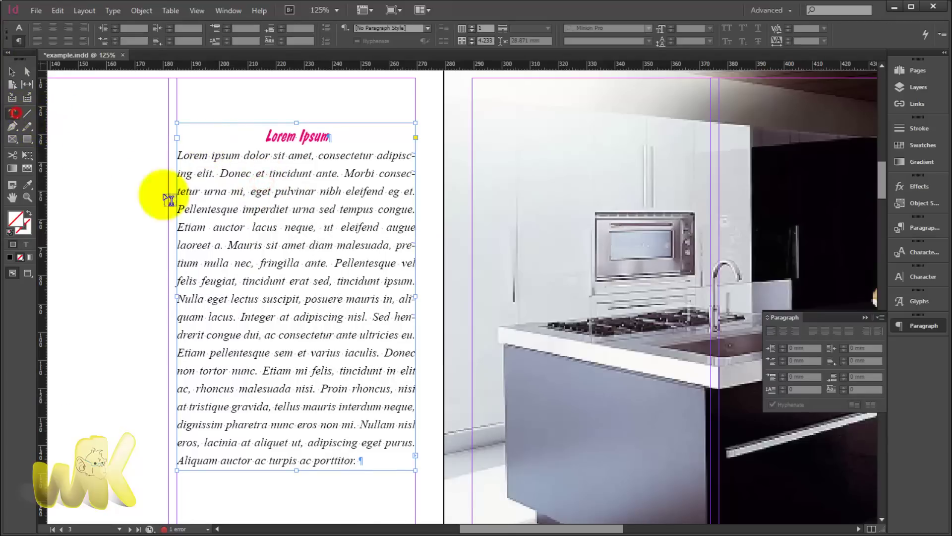
left_click(269, 233)
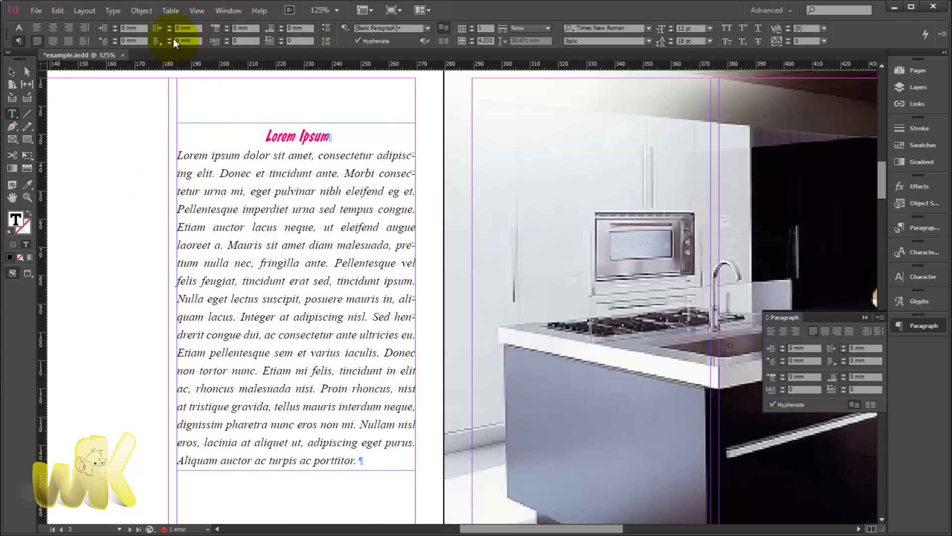
- Place the text cursor at the start of the body paragraph and set its left indent to 3 mm
left_click(177, 154)
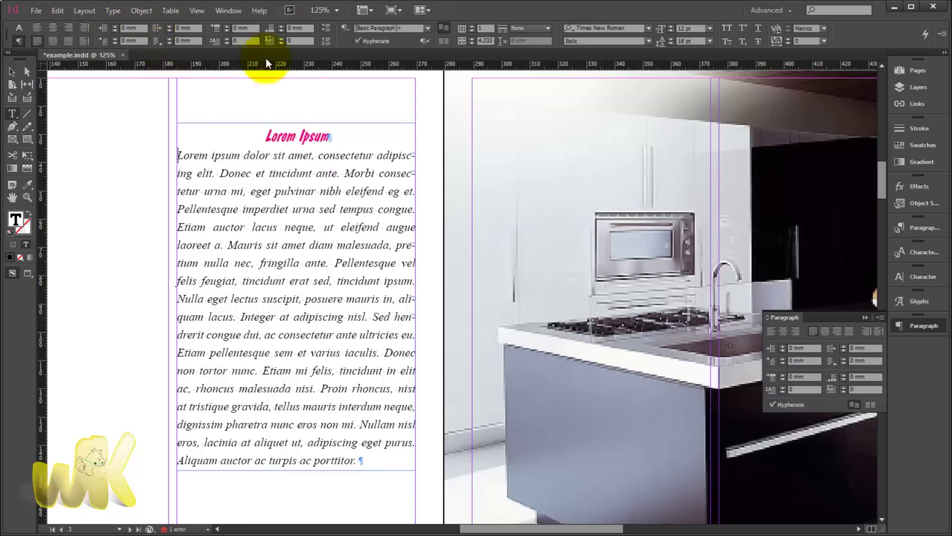
left_click(115, 25)
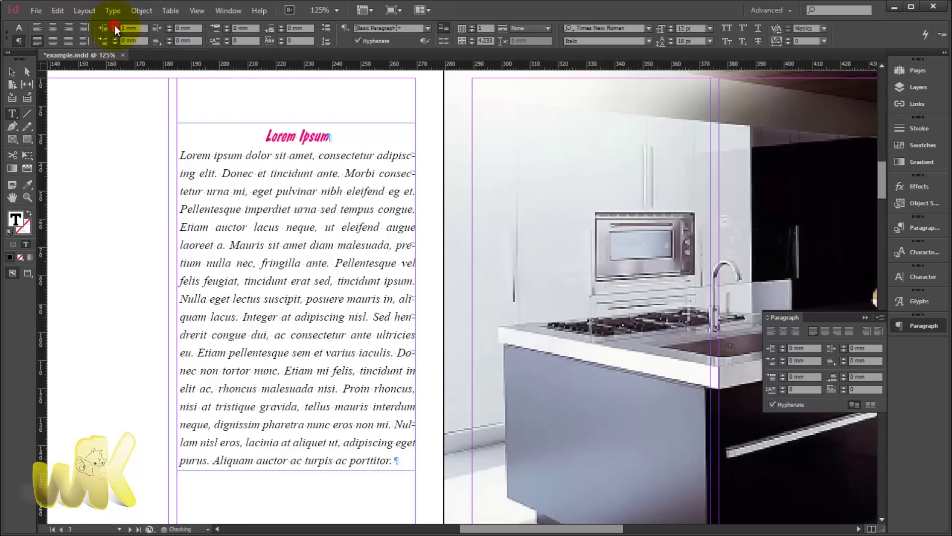
left_click(115, 25)
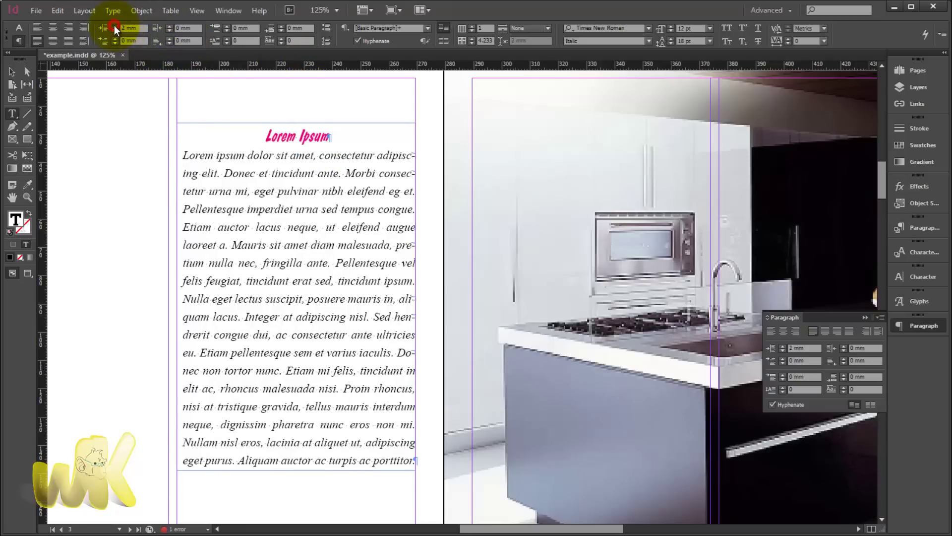
left_click(114, 25)
left_click(114, 25)
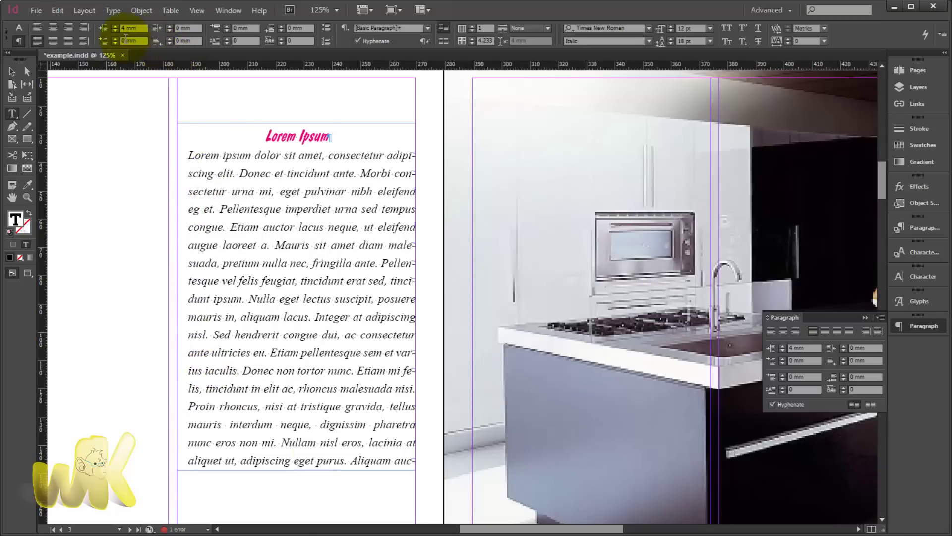
left_click(115, 31)
left_click(115, 32)
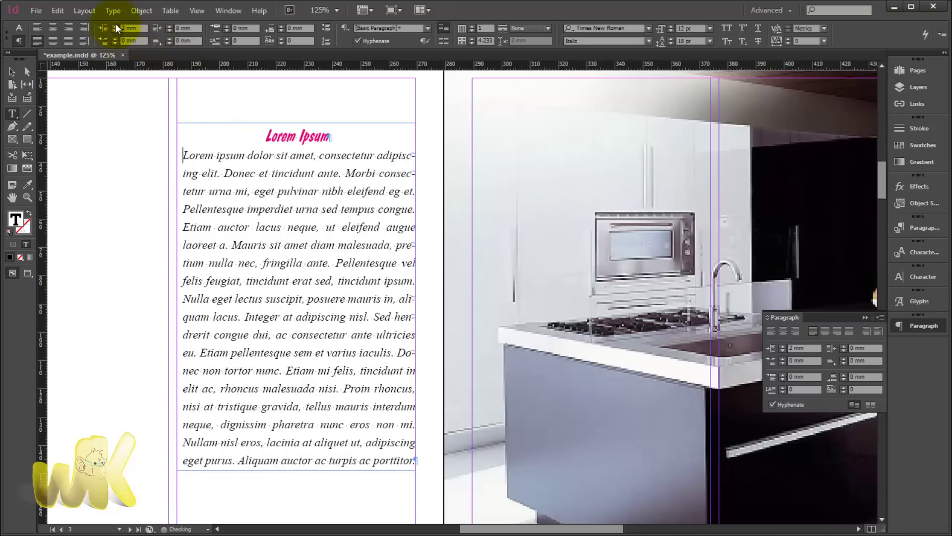
left_click(114, 28)
left_click(114, 28)
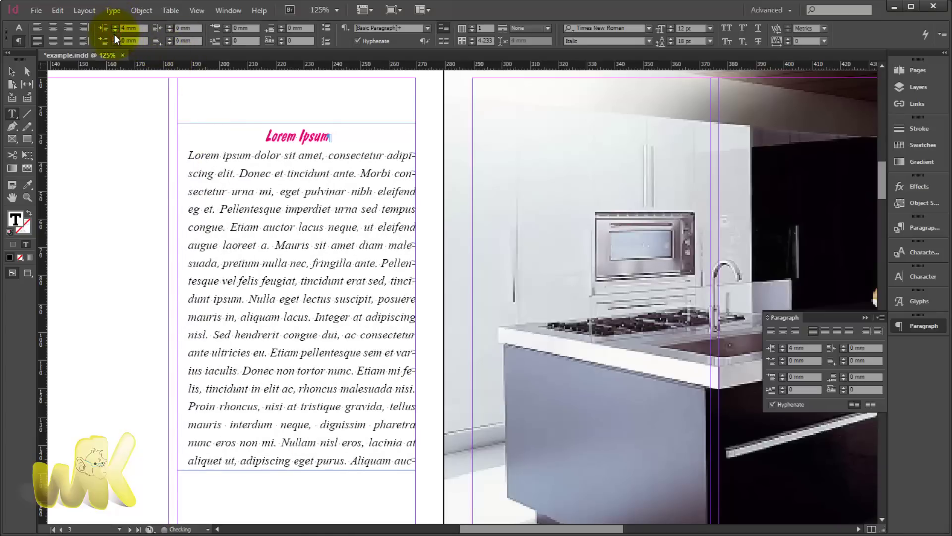
left_click(115, 31)
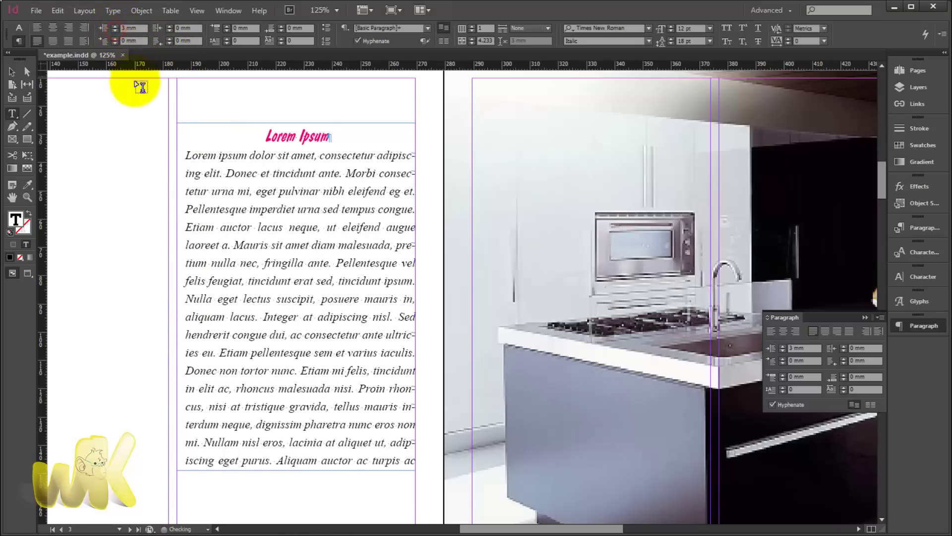
- Set the body paragraph's first-line left indent to 3 mm
left_click(115, 39)
left_click(115, 40)
left_click(116, 39)
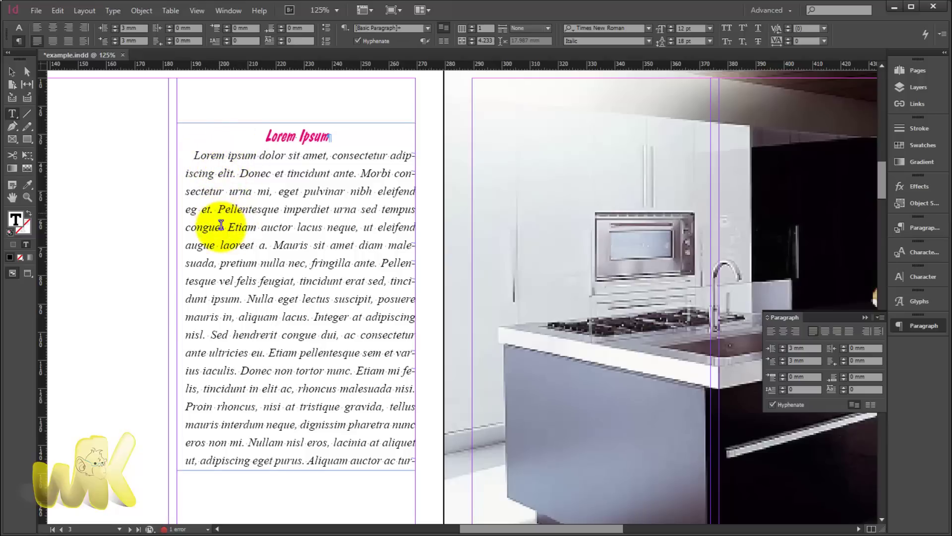
- Split the body text into a new paragraph at "Etiam auctor lacus neque" and check the text down the page
key("Return")
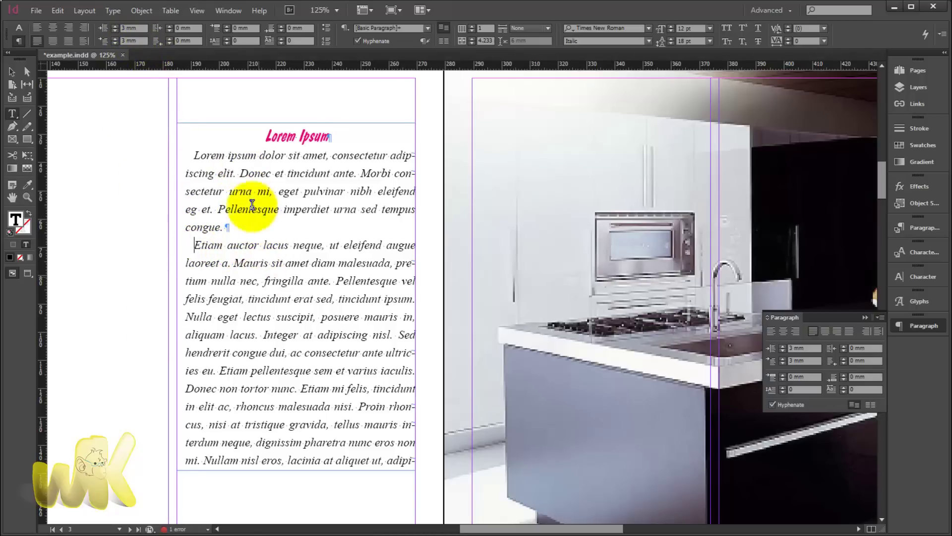
scroll(293, 330, "down", 3)
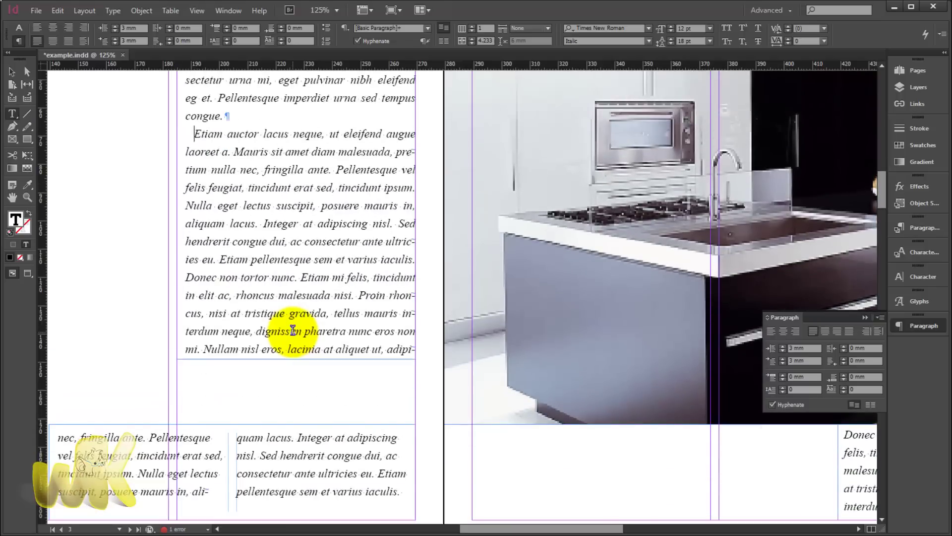
scroll(291, 330, "down", 1)
scroll(283, 343, "up", 2)
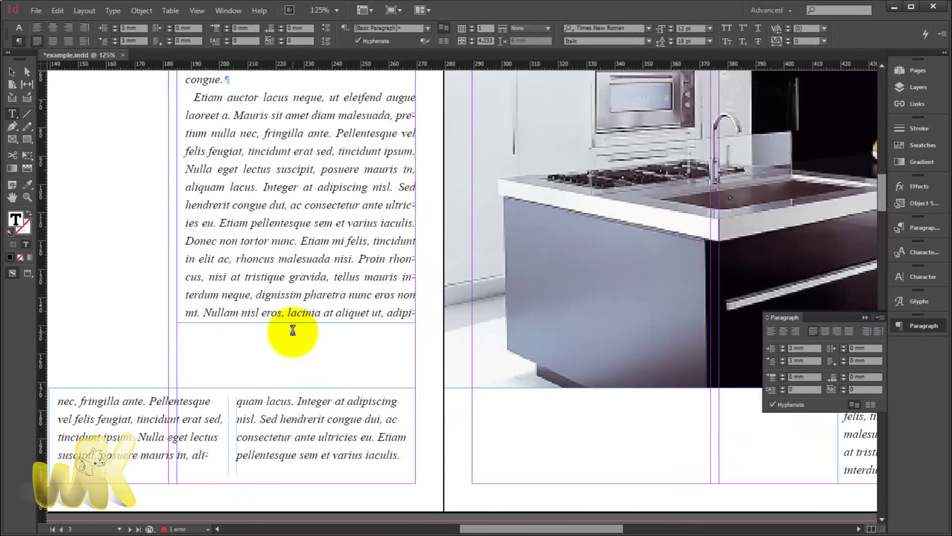
scroll(292, 330, "up", 4)
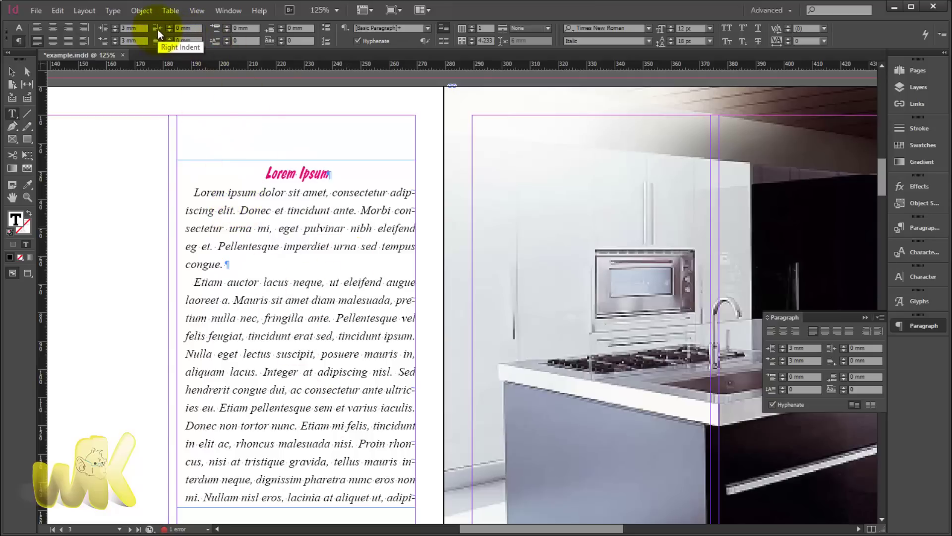
- Set the right indent of the paragraph starting "Etiam auctor" to 3 mm, comparing it with the paragraph above
left_click(170, 25)
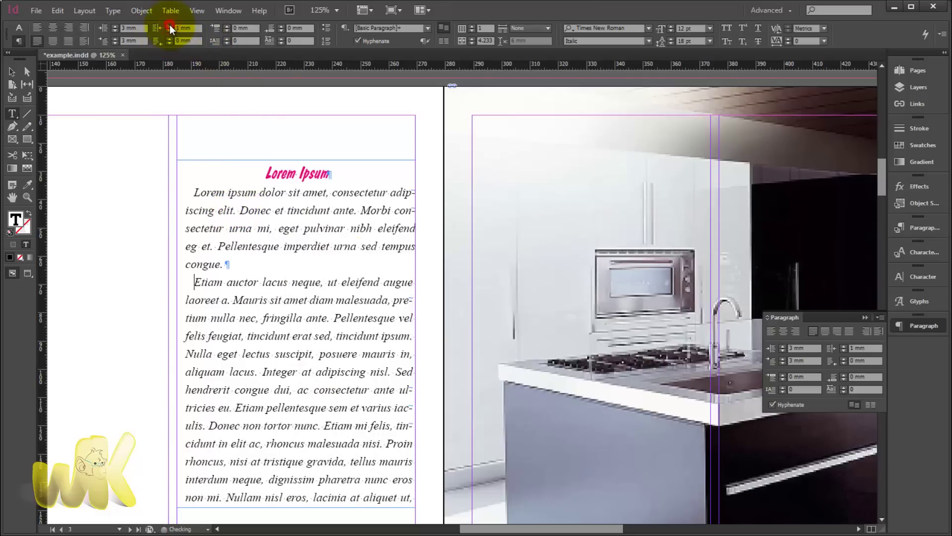
left_click(169, 26)
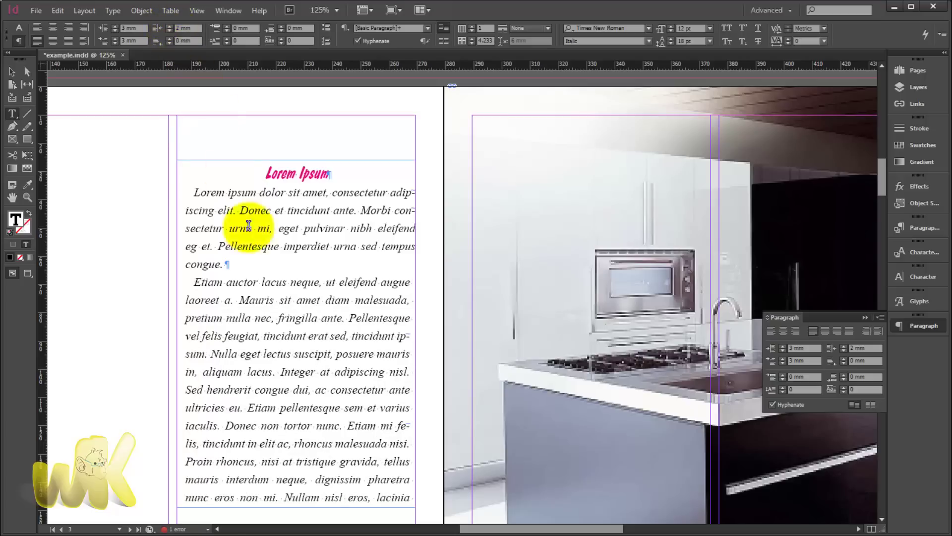
left_click(346, 210)
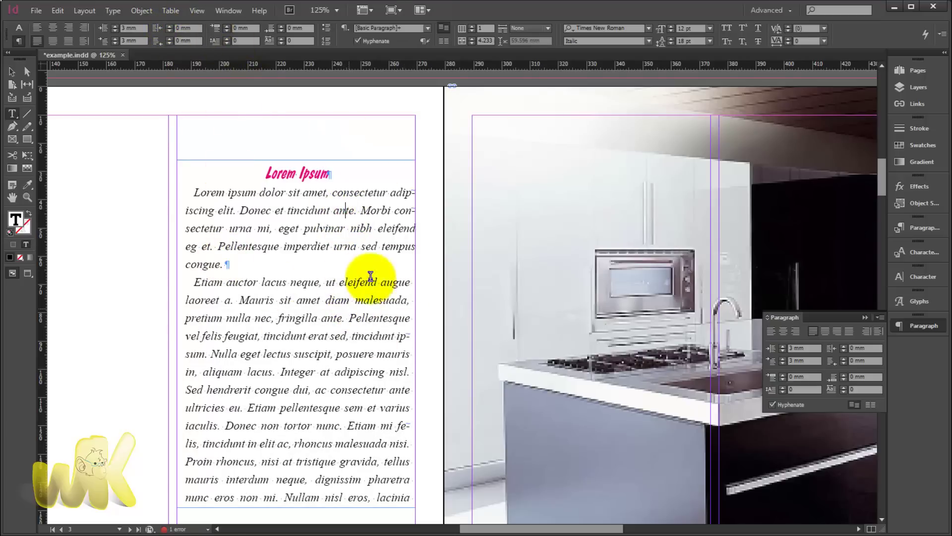
left_click(301, 300)
left_click(169, 26)
left_click(169, 26)
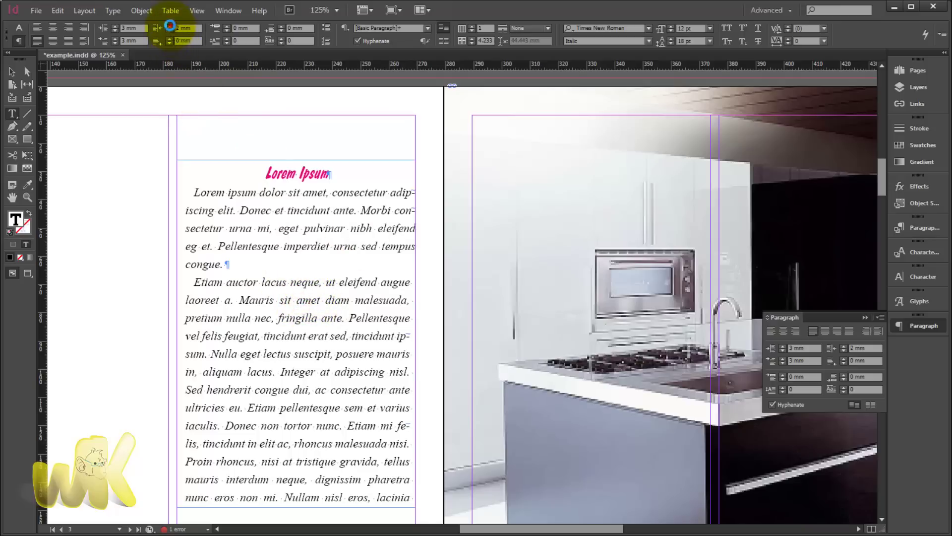
left_click(169, 26)
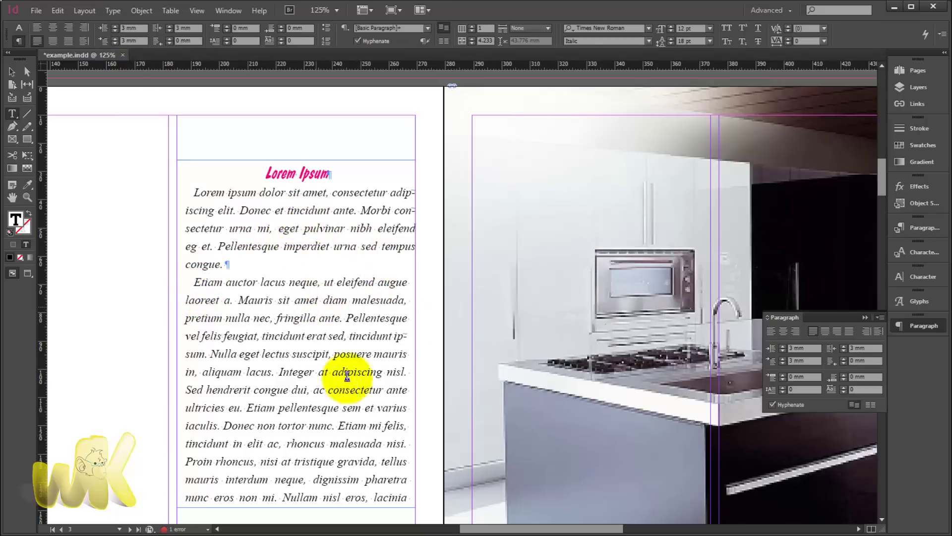
- Copy the formatting of the paragraph starting "Etiam auctor" onto the first body paragraph with the Eyedropper tool
scroll(419, 383, "down", 3)
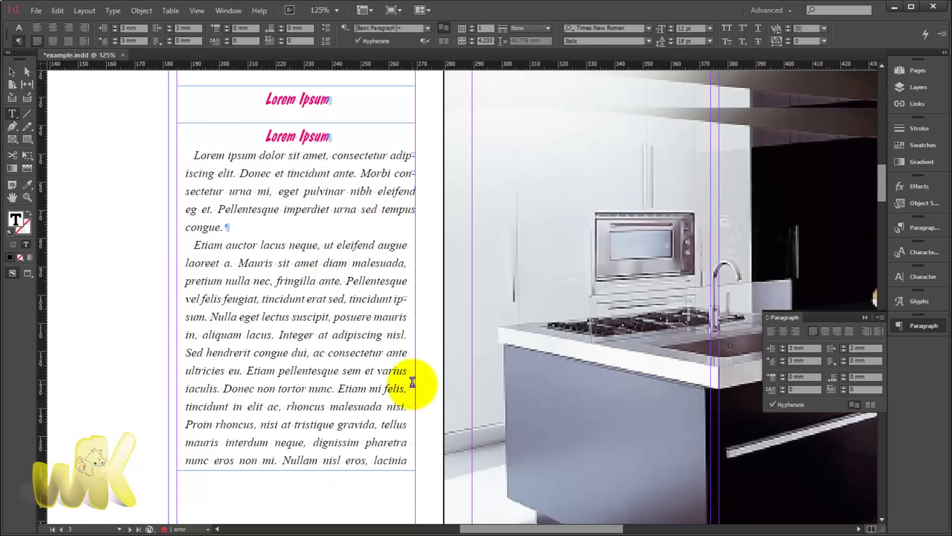
scroll(312, 209, "up", 3)
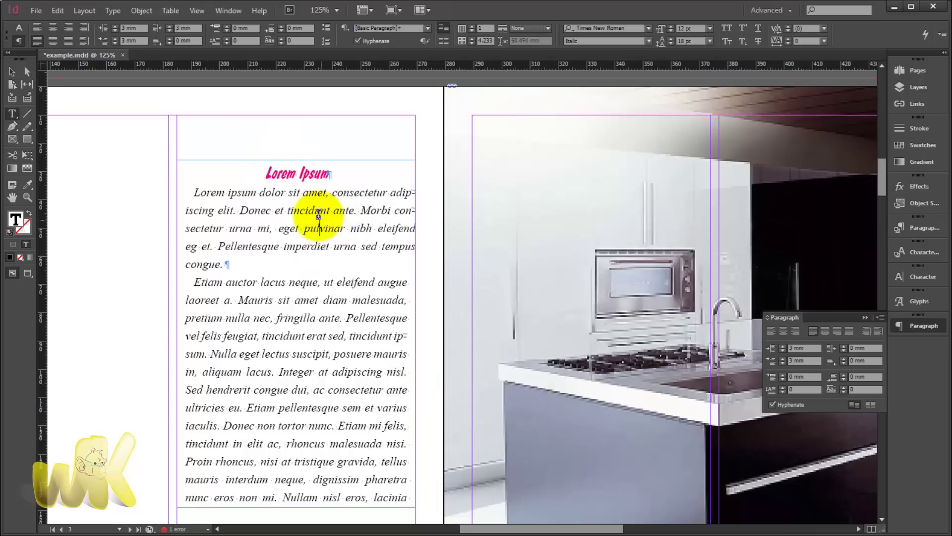
left_click(169, 30)
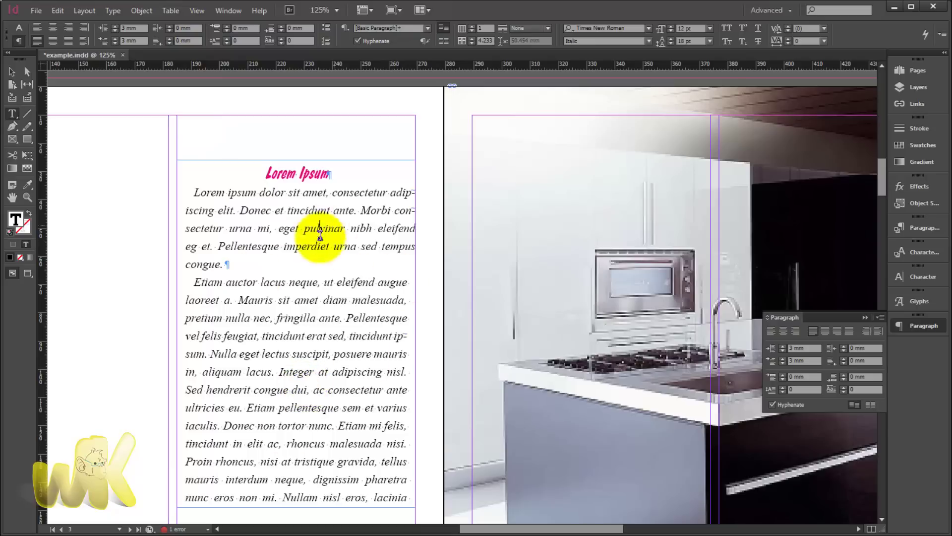
scroll(349, 342, "down", 3)
scroll(265, 233, "up", 2)
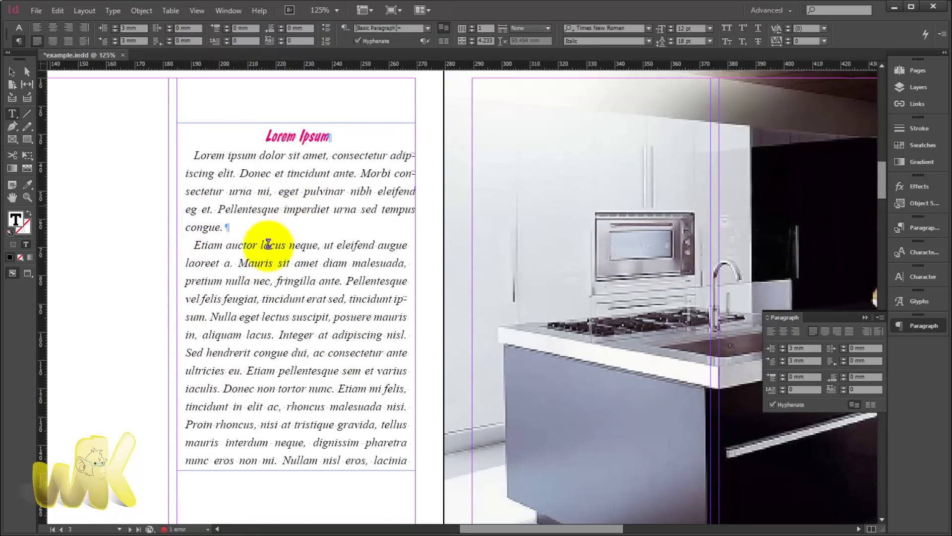
left_click(27, 185)
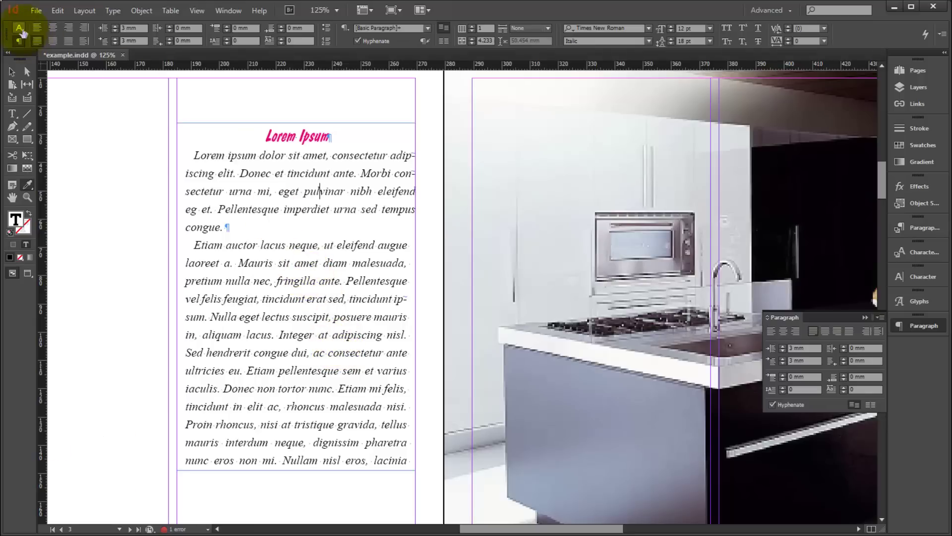
left_click(315, 317)
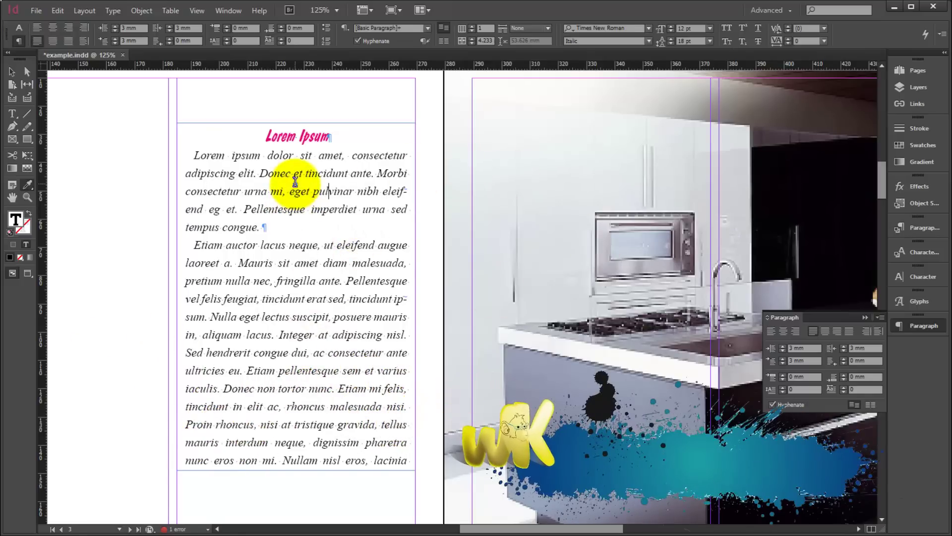
- Try to apply the sampled paragraph formatting to the text in the two-column frame at the foot of the page
key("Escape")
scroll(268, 298, "down", 5)
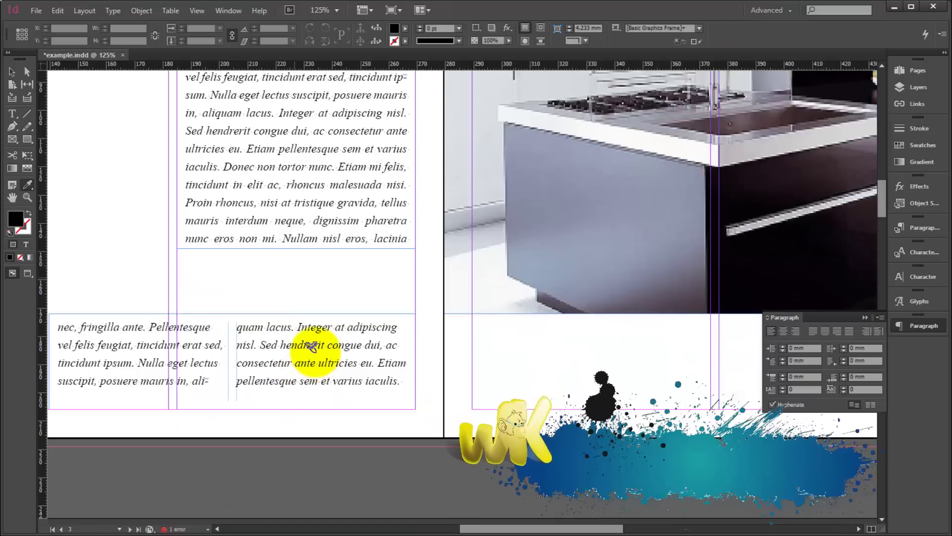
left_click(315, 351)
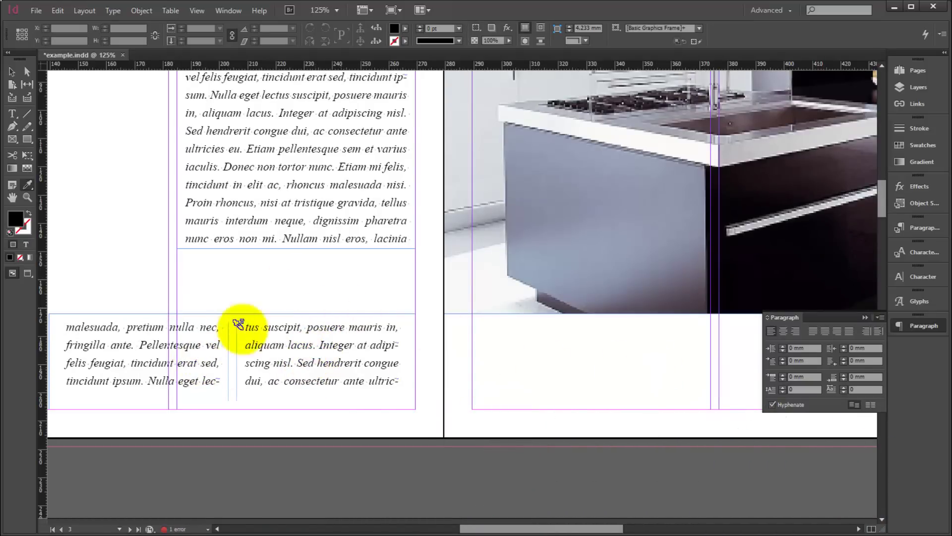
scroll(249, 310, "down", 2)
scroll(303, 312, "up", 1)
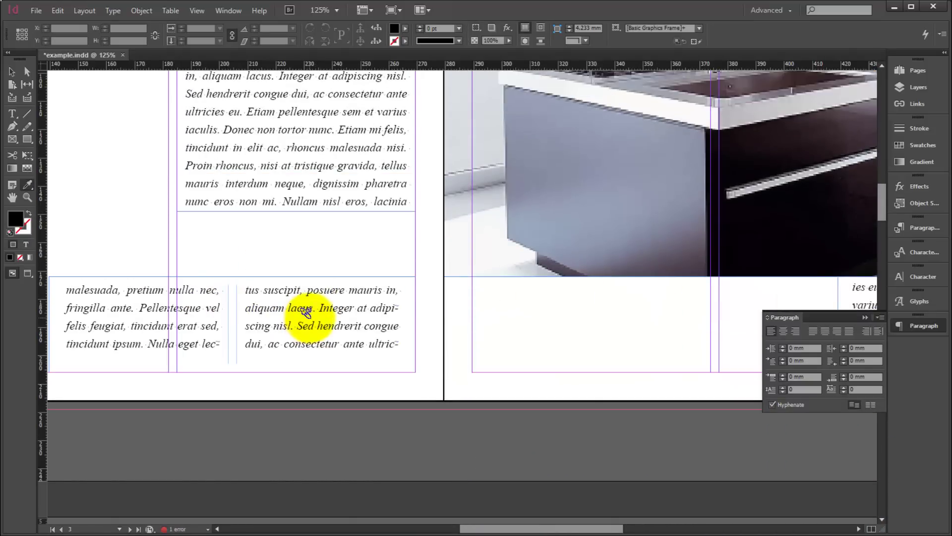
left_click(313, 320)
- Apply the sampled formatting with the Eyedropper to the paragraph starting "Morbi consequat" on page 5
scroll(353, 284, "down", 10)
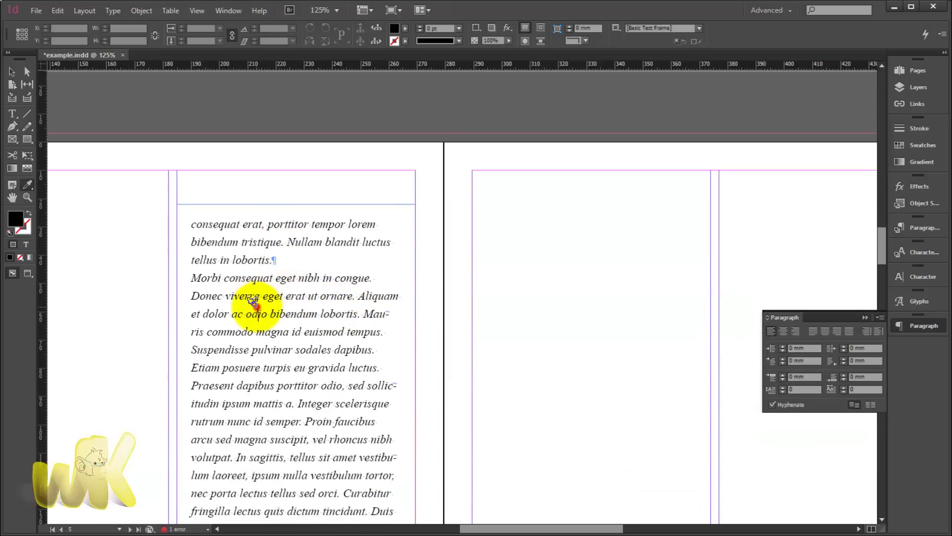
left_click(257, 306)
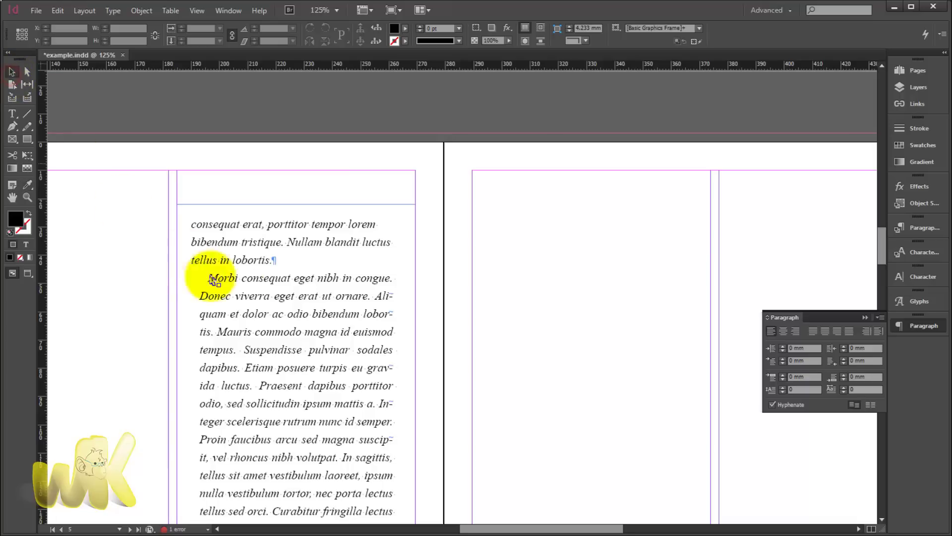
- In the Text Frame Options of the frame containing "Morbi consequat", set the inset spacing to 0 mm on all sides
right_click(278, 307)
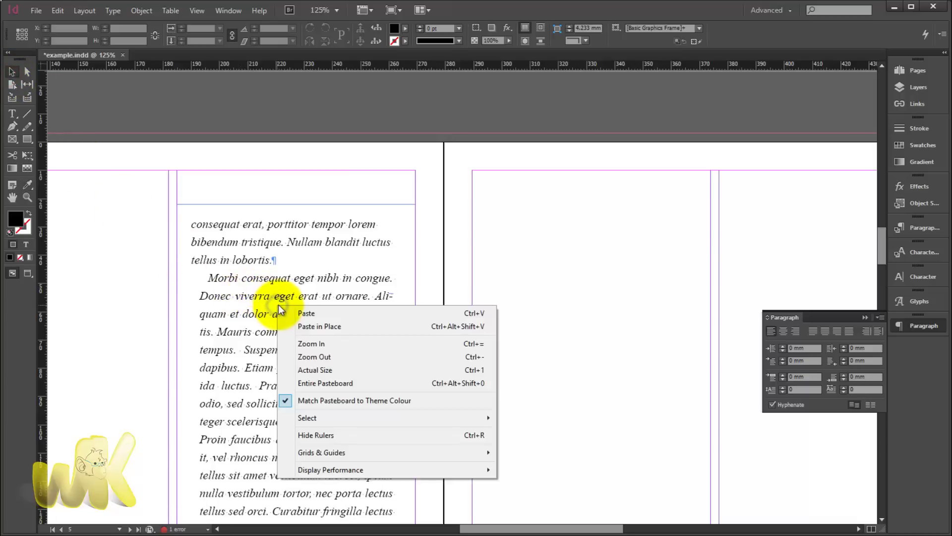
left_click(251, 283)
left_click(272, 285)
right_click(272, 285)
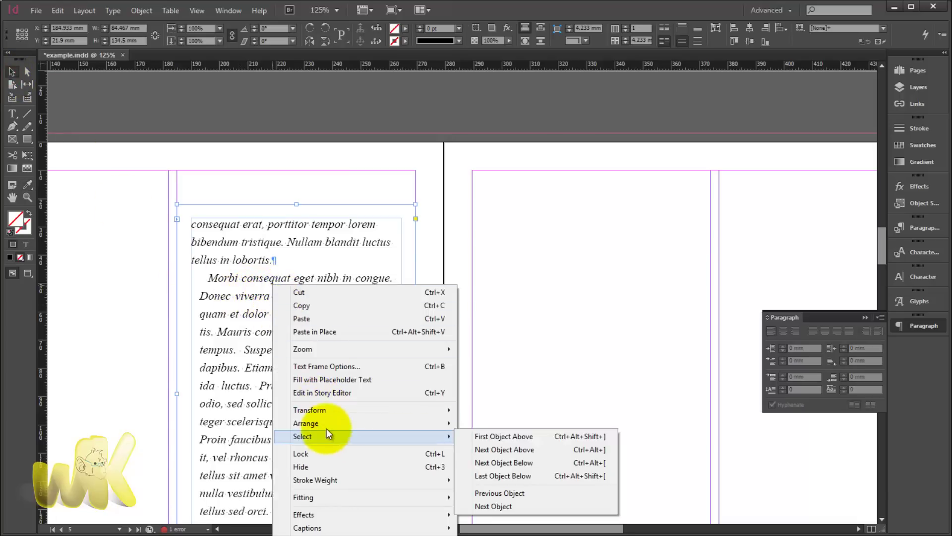
left_click(317, 367)
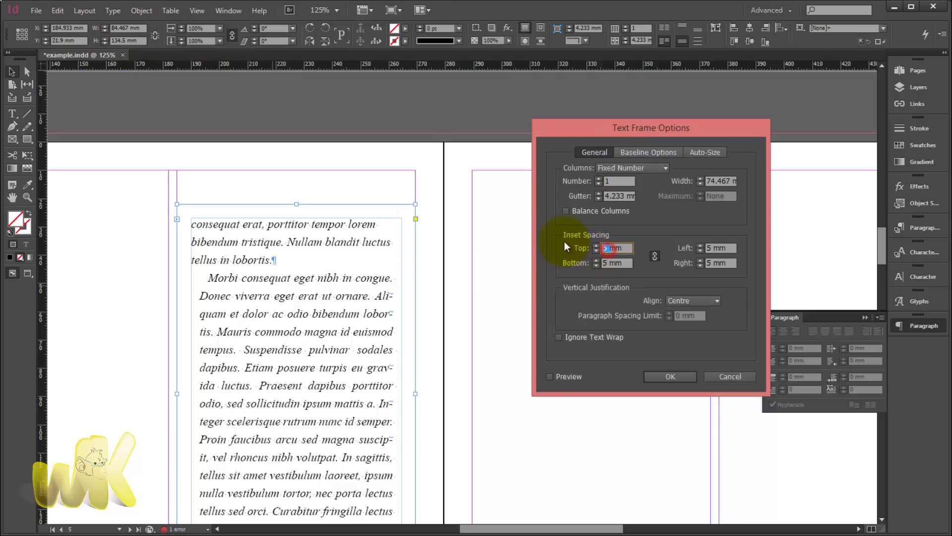
type("0")
key("Tab")
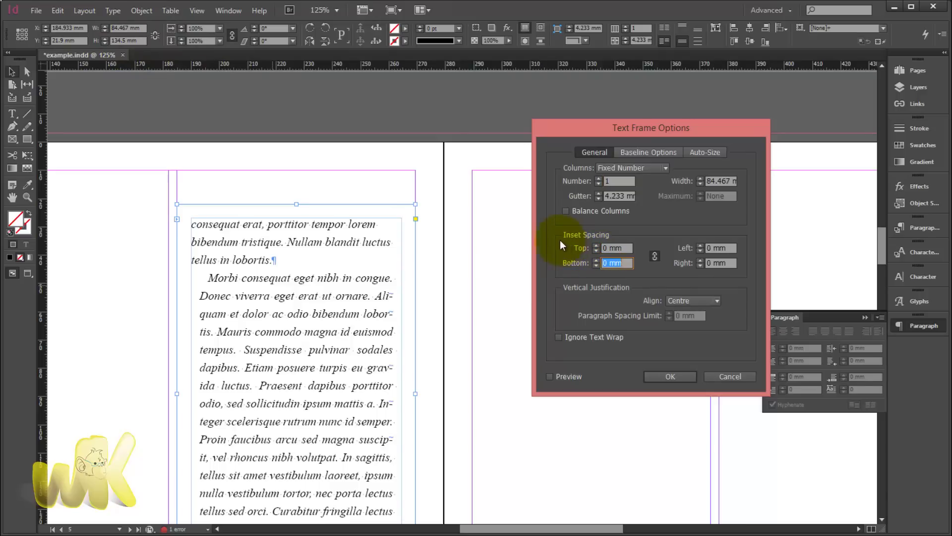
left_click(684, 375)
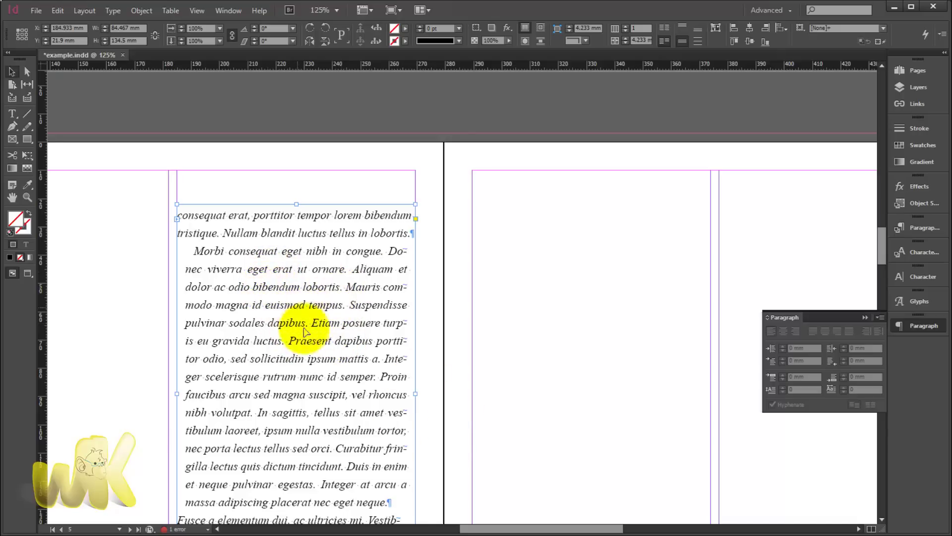
- Return to the "Lorem Ipsum" text on page 3, place the text cursor in the "Etiam auctor" paragraph and show the character formatting controls
scroll(358, 394, "up", 10)
scroll(358, 397, "up", 8)
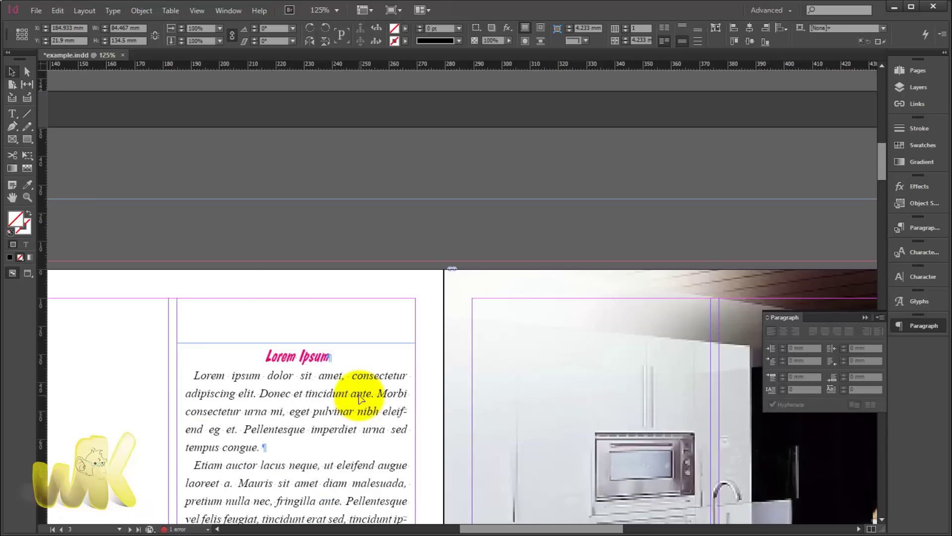
scroll(358, 396, "down", 5)
scroll(358, 396, "down", 4)
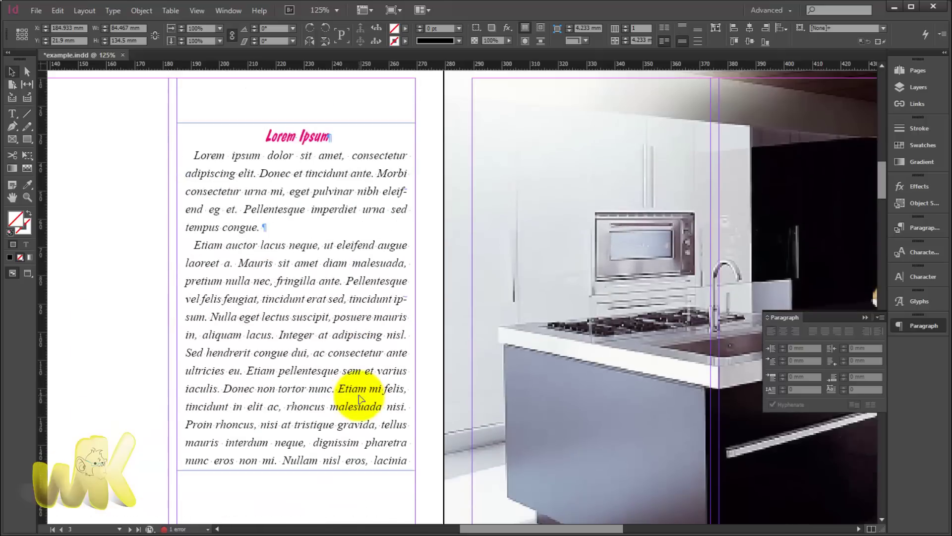
scroll(366, 389, "up", 1)
scroll(336, 366, "down", 1)
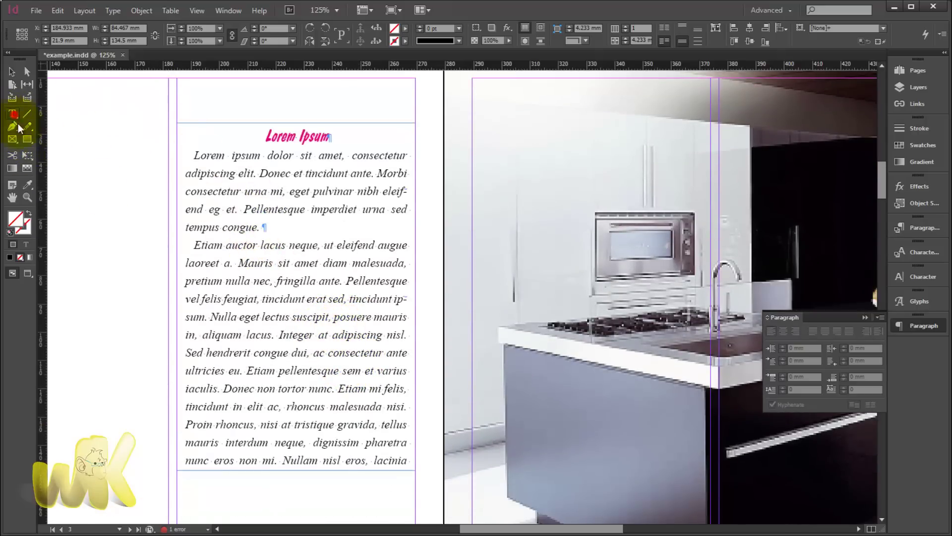
left_click(238, 263)
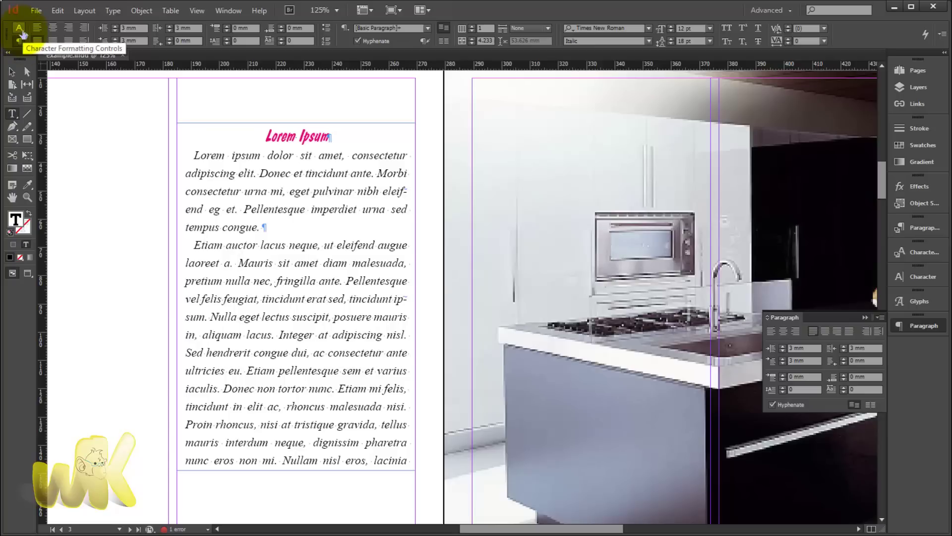
left_click(22, 33)
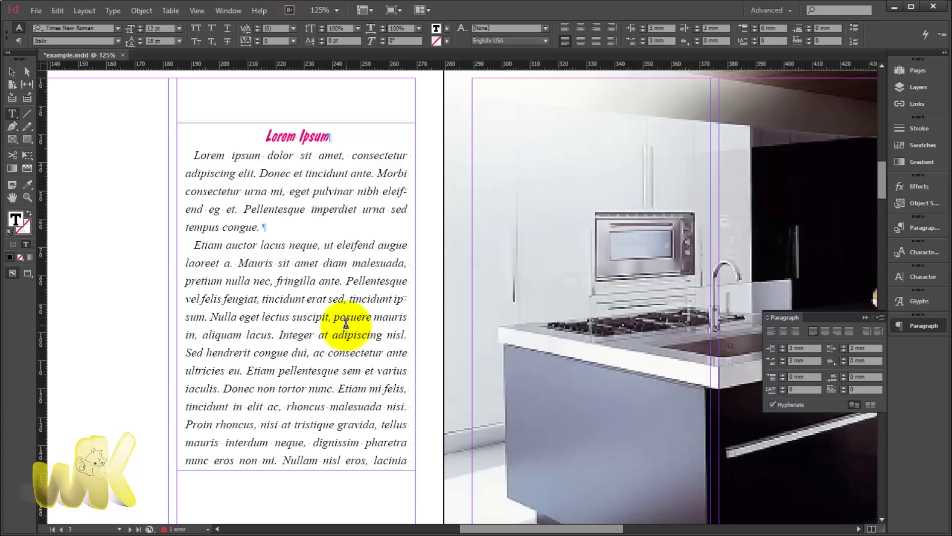
- Check the Text Frame Options of the frame headed "Lorem Ipsum" and leave the dialog without changes
scroll(346, 323, "down", 5)
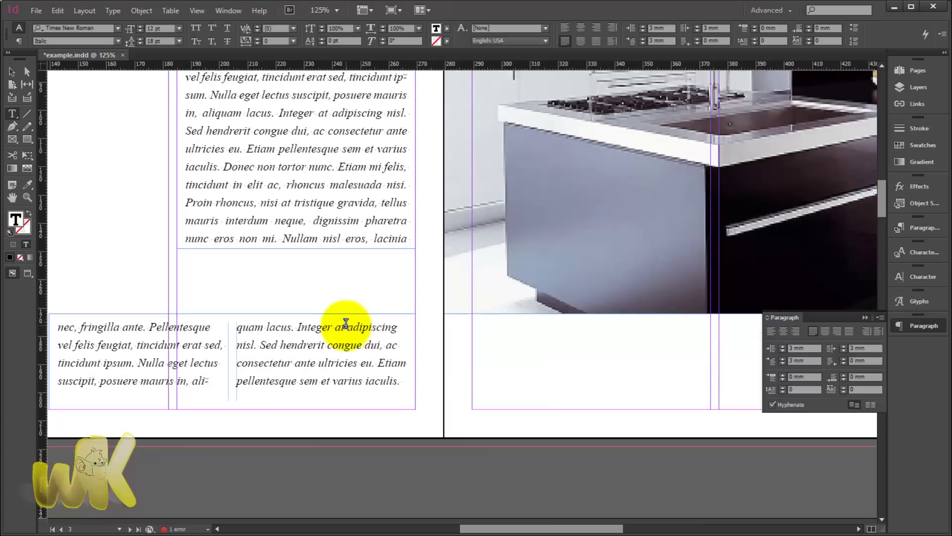
scroll(345, 323, "up", 1)
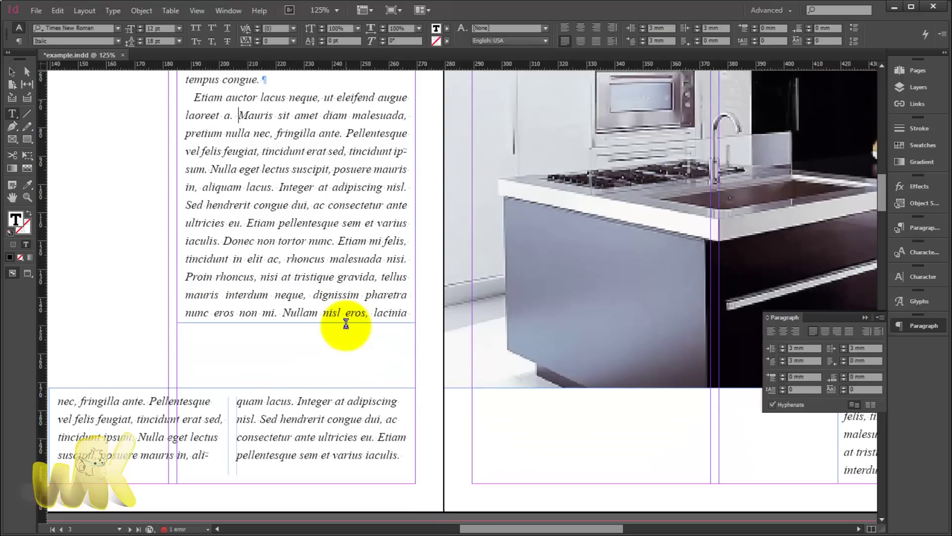
scroll(346, 323, "up", 1)
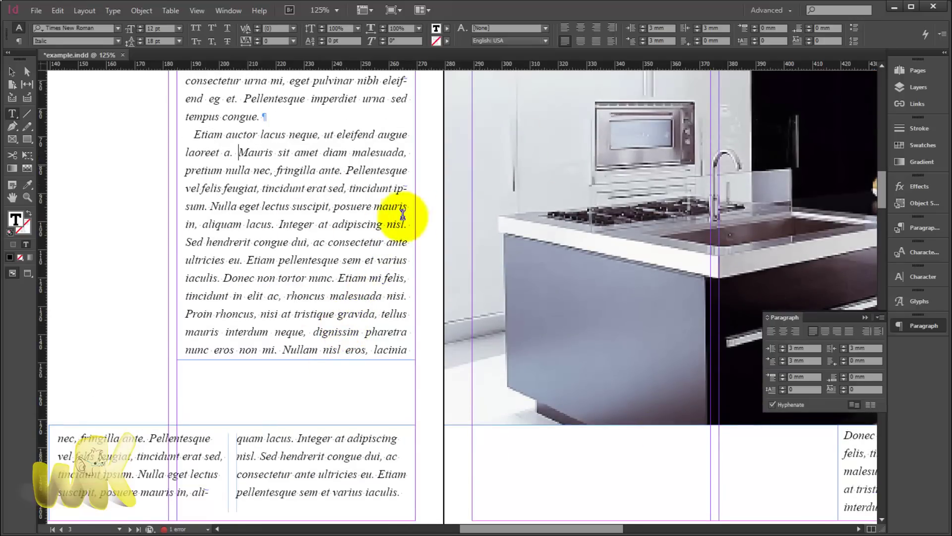
scroll(387, 212, "up", 2)
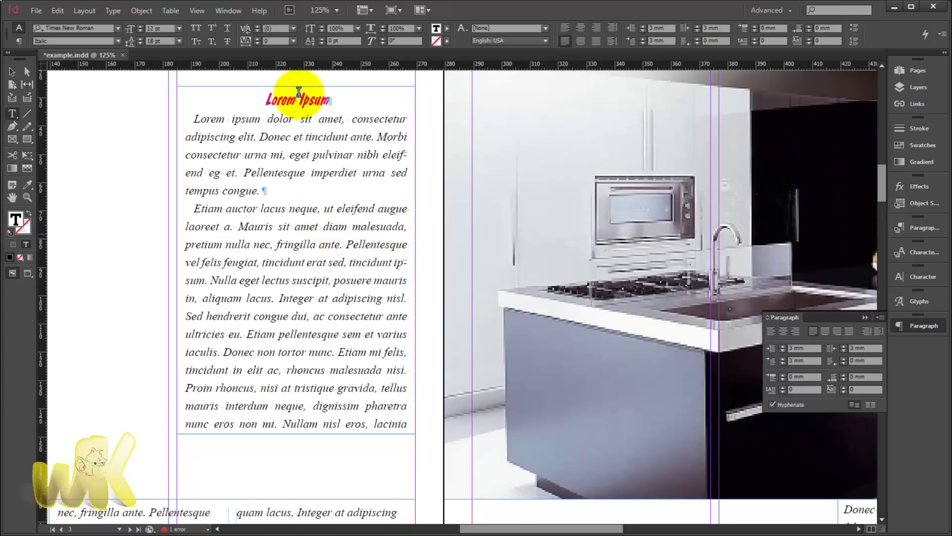
left_click(13, 73)
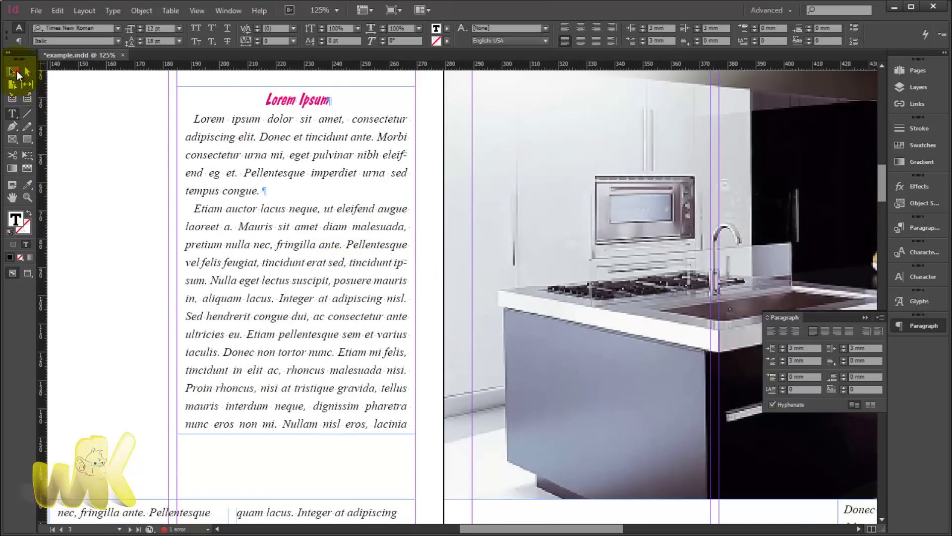
left_click(301, 206)
right_click(286, 211)
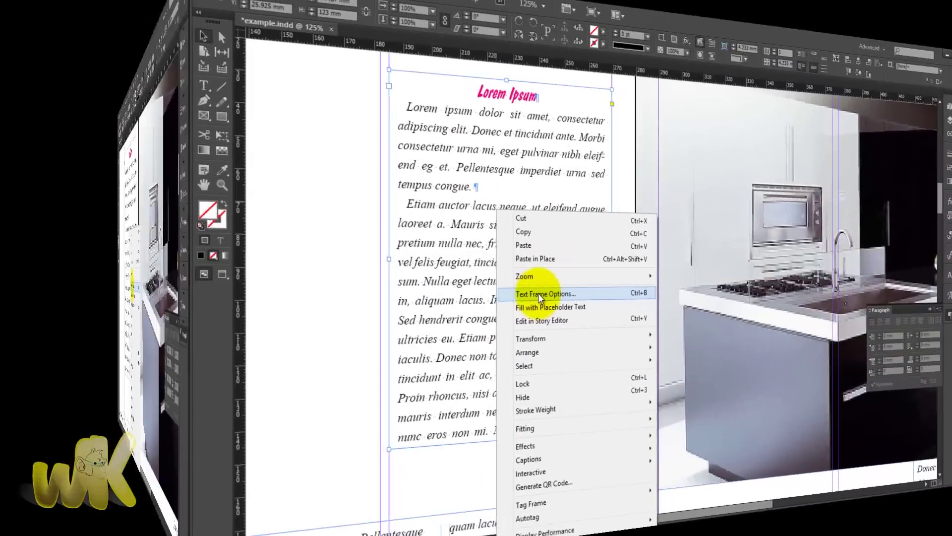
left_click(331, 293)
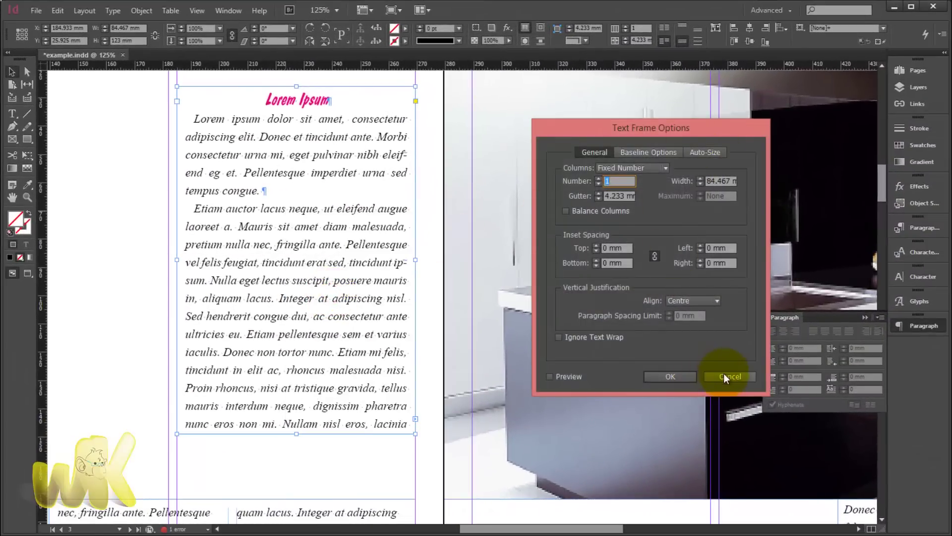
left_click(724, 378)
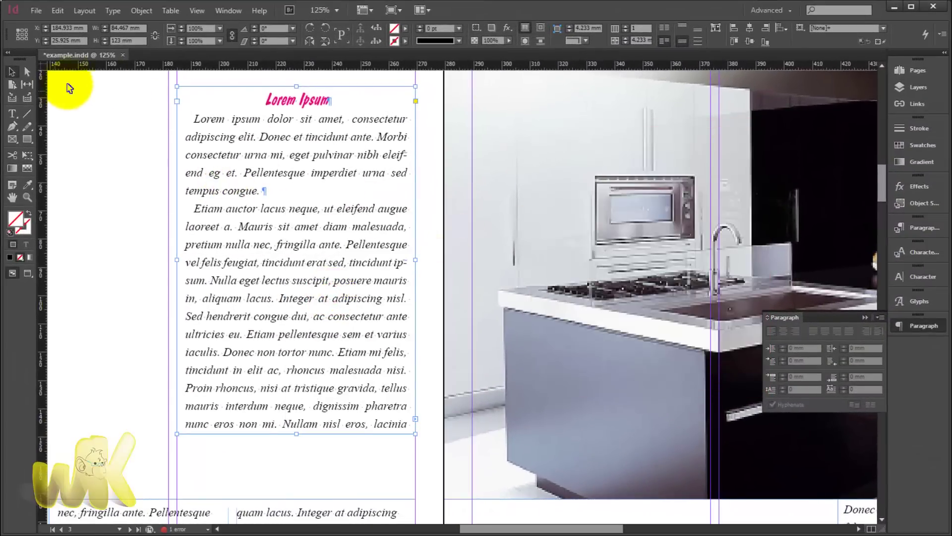
- Place the text cursor back in the paragraph starting "Etiam auctor" with the Type tool
left_click(13, 114)
left_click(357, 243)
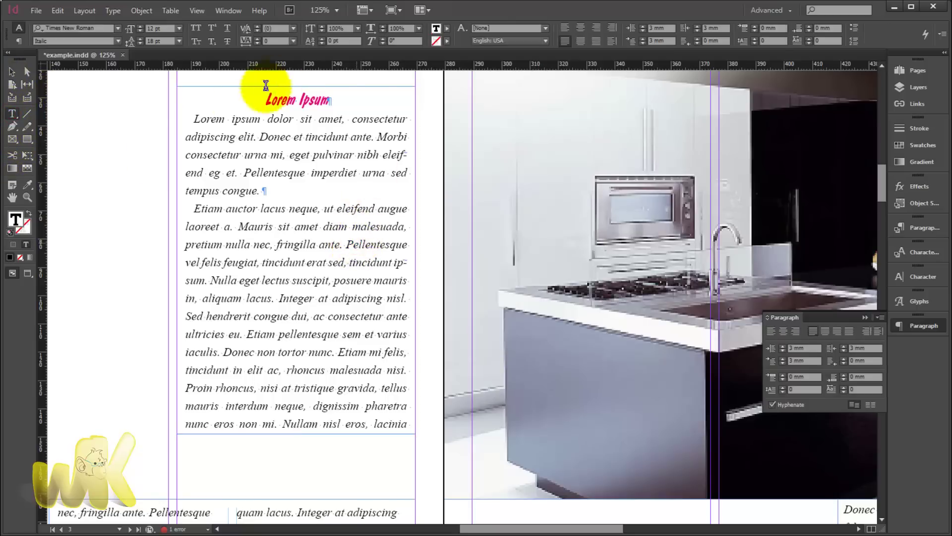